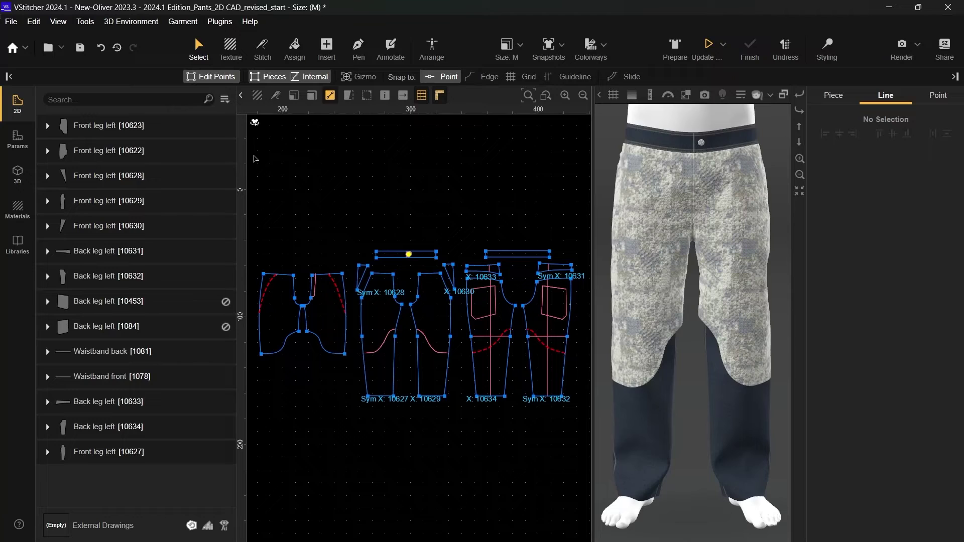
Hide the remaining camouflage piece, Front leg left [10623], and bring the front leg into view
{"action": "left_click", "coordinate": [226, 151]}
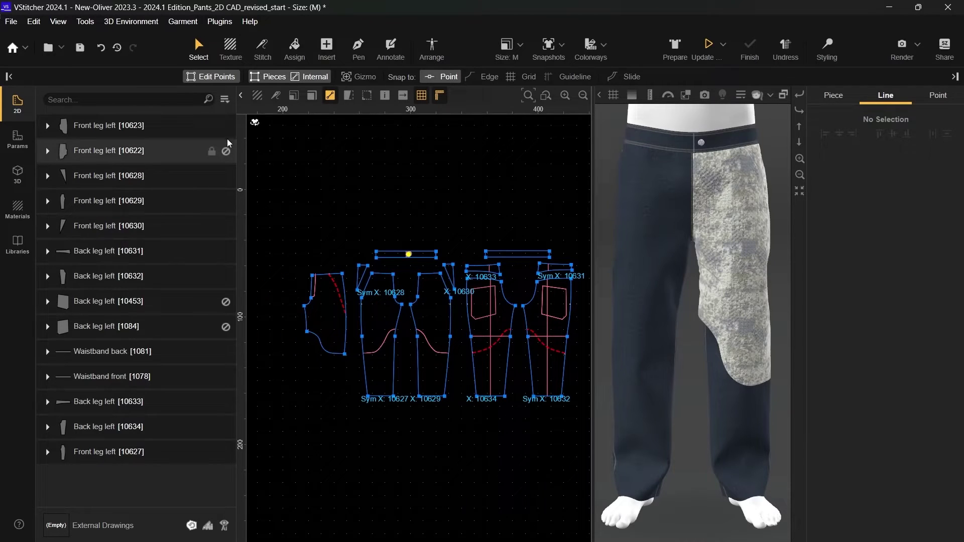
{"action": "left_click", "coordinate": [225, 126]}
{"action": "scroll", "coordinate": [293, 206], "scroll_direction": "up", "scroll_amount": 4}
{"action": "scroll", "coordinate": [436, 335], "scroll_direction": "up", "scroll_amount": 1}
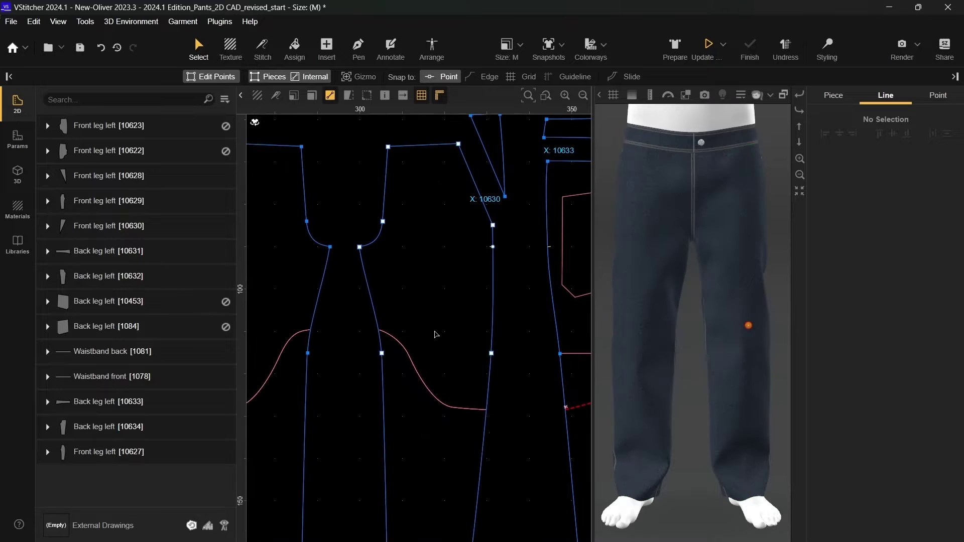
{"action": "middle_click_drag", "start_coordinate": [436, 335], "coordinate": [438, 315]}
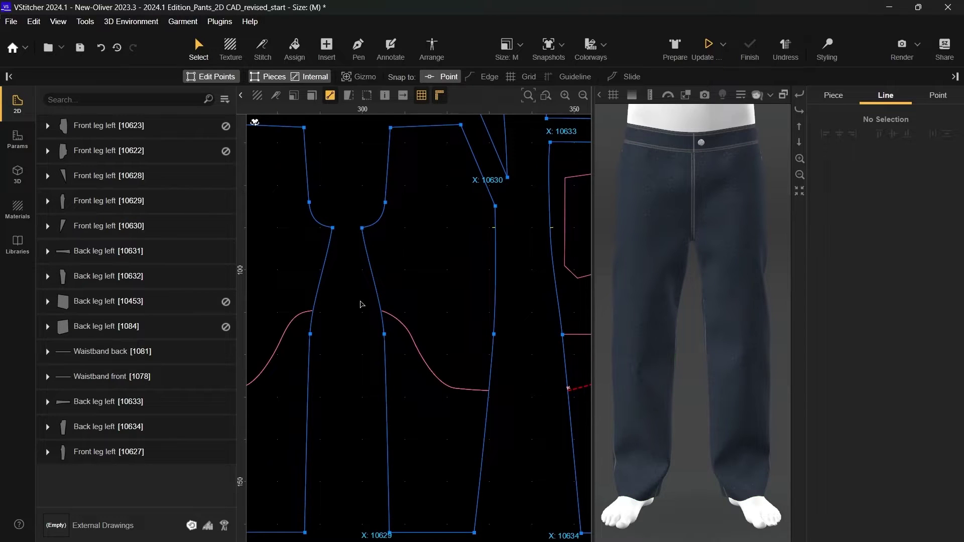
Place a vertical guideline on the front leg at Move X 31.46/2 (15.73 cm)
{"action": "left_click_drag", "start_coordinate": [242, 273], "coordinate": [496, 206]}
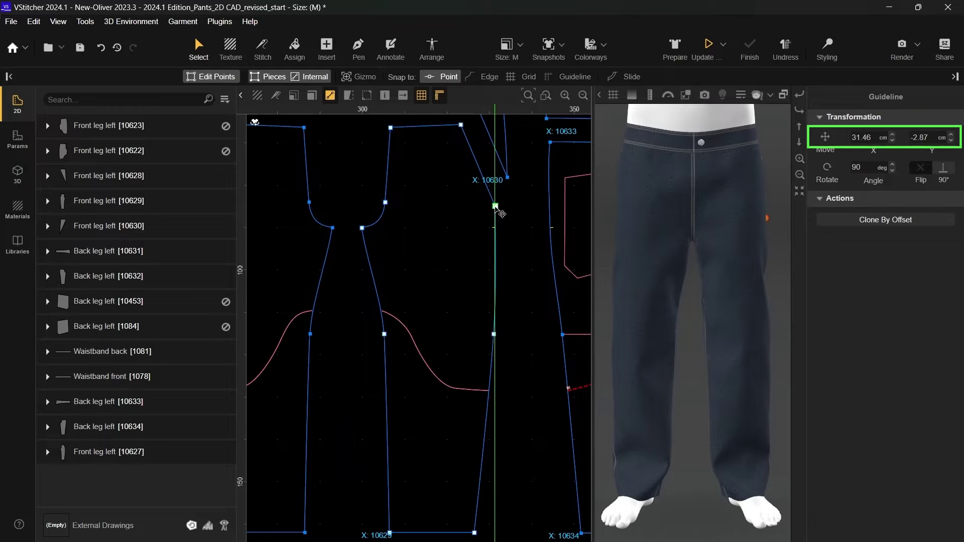
{"action": "left_click", "coordinate": [875, 138]}
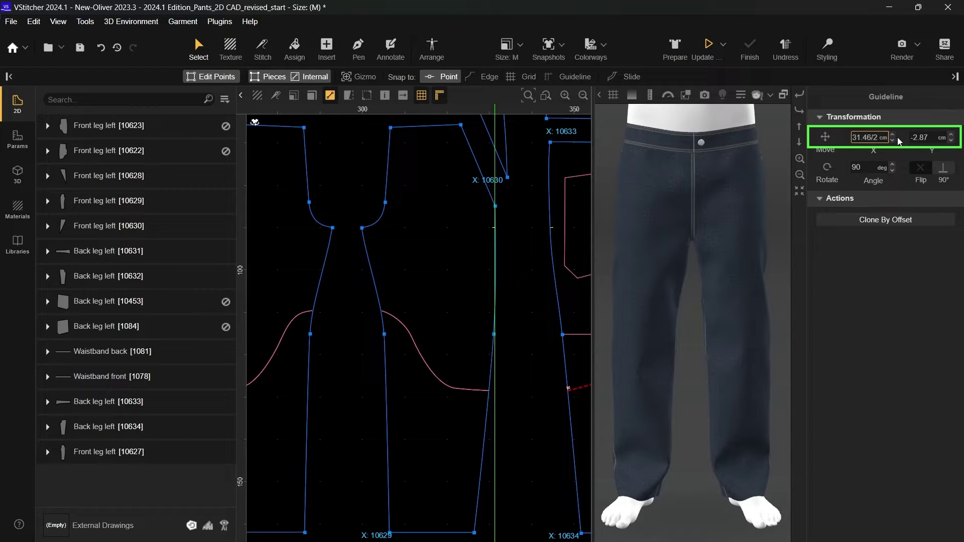
{"action": "key", "text": "Return"}
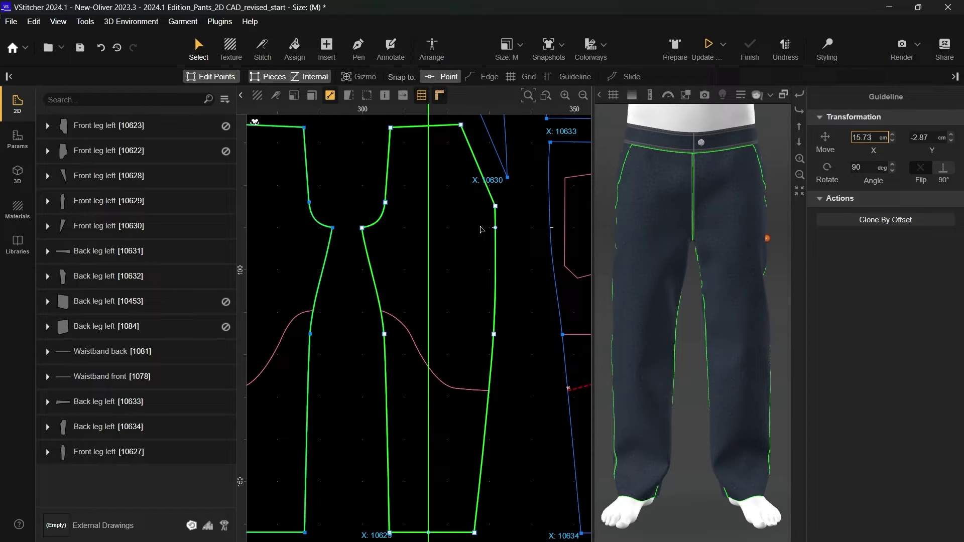
Trace the vertical guideline on Front leg left [10627] as an internal centre line
{"action": "left_click", "coordinate": [431, 246]}
{"action": "left_click", "coordinate": [429, 246]}
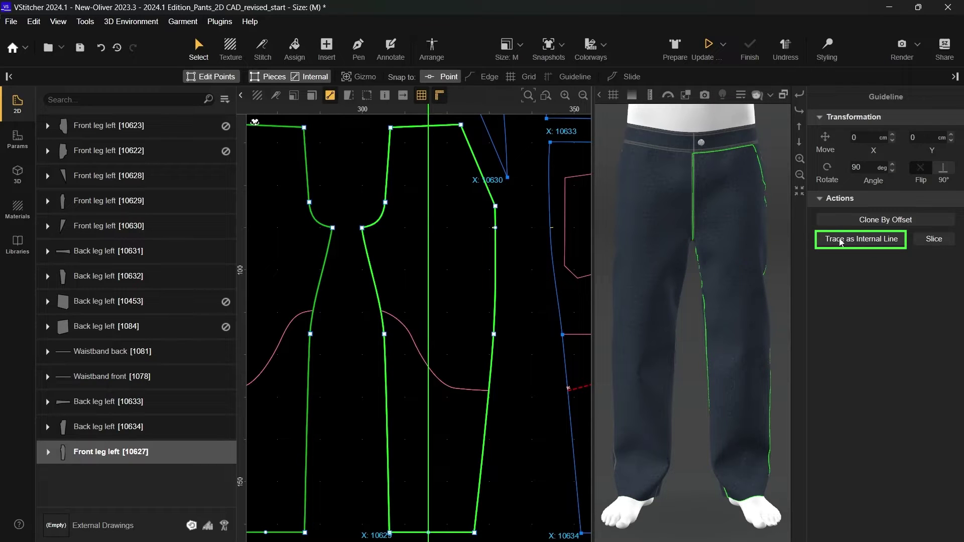
{"action": "left_click", "coordinate": [860, 239]}
{"action": "scroll", "coordinate": [331, 156], "scroll_direction": "up", "scroll_amount": 2}
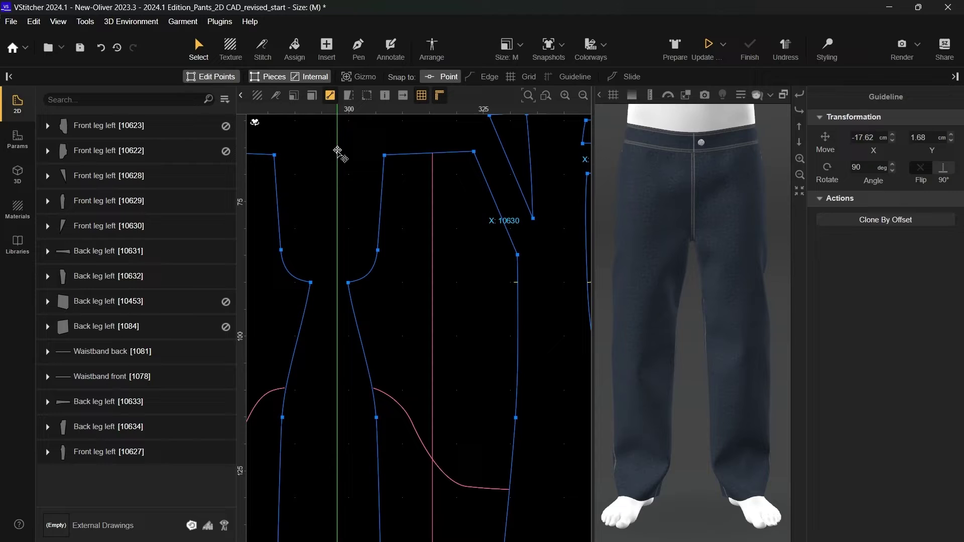
Draw a horizontal knee line across the front leg with the Pen tool
{"action": "key", "text": "p"}
{"action": "left_click", "coordinate": [376, 417]}
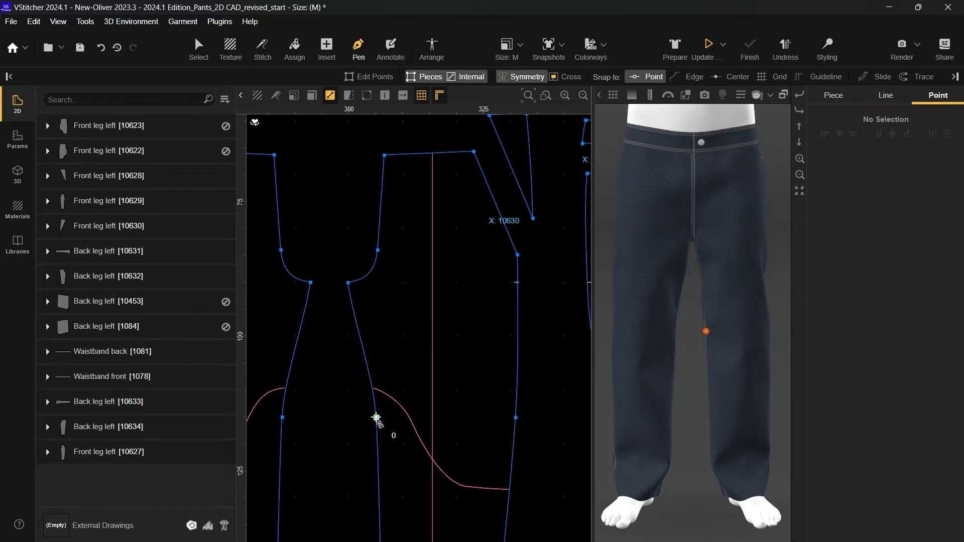
{"action": "double_click", "coordinate": [516, 417]}
{"action": "scroll", "coordinate": [426, 439], "scroll_direction": "up", "scroll_amount": 4}
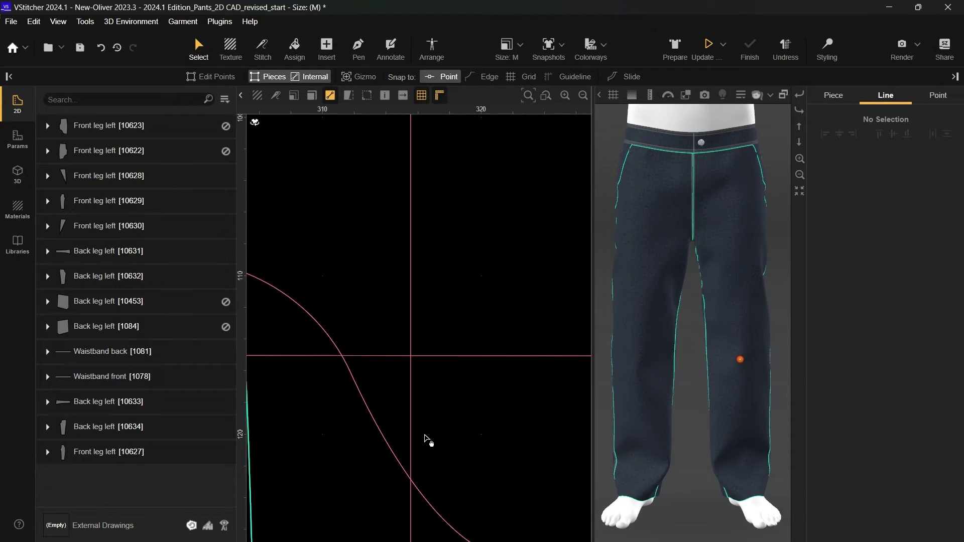
Insert a point where the centre line meets the hem
{"action": "left_click", "coordinate": [325, 48]}
{"action": "left_click", "coordinate": [291, 118]}
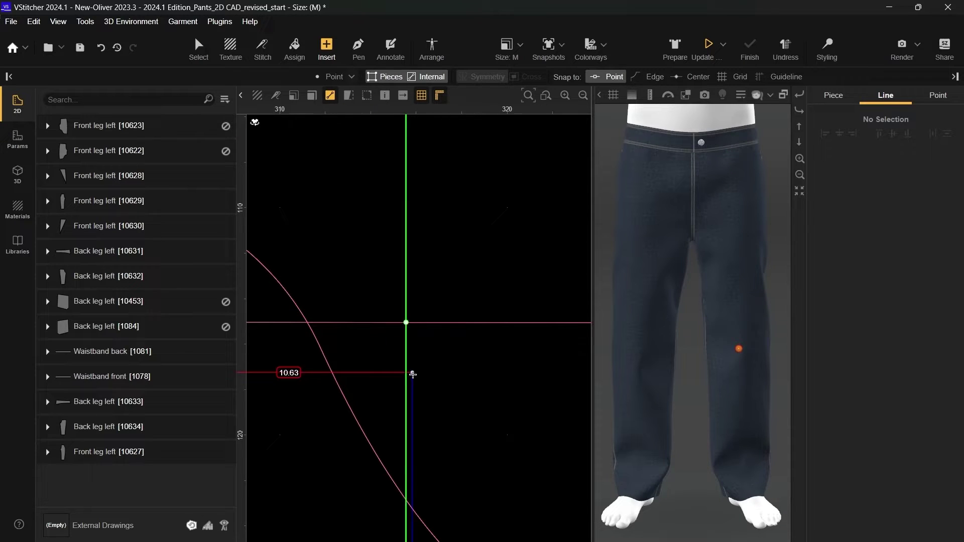
{"action": "scroll", "coordinate": [409, 370], "scroll_direction": "down", "scroll_amount": 5}
{"action": "scroll", "coordinate": [449, 380], "scroll_direction": "down", "scroll_amount": 3}
{"action": "left_click", "coordinate": [424, 390]}
{"action": "scroll", "coordinate": [423, 390], "scroll_direction": "up", "scroll_amount": 5}
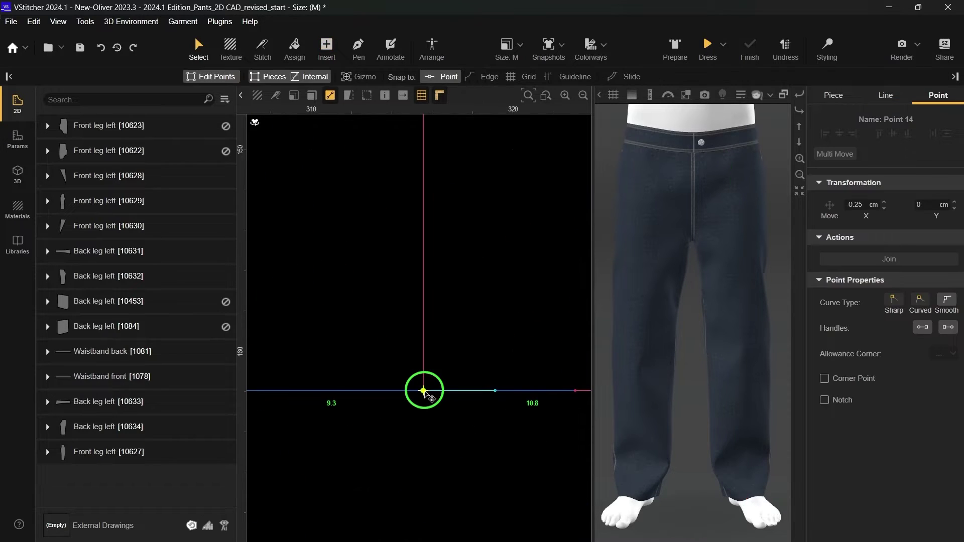
{"action": "key", "text": "Escape"}
{"action": "scroll", "coordinate": [427, 396], "scroll_direction": "down", "scroll_amount": 5}
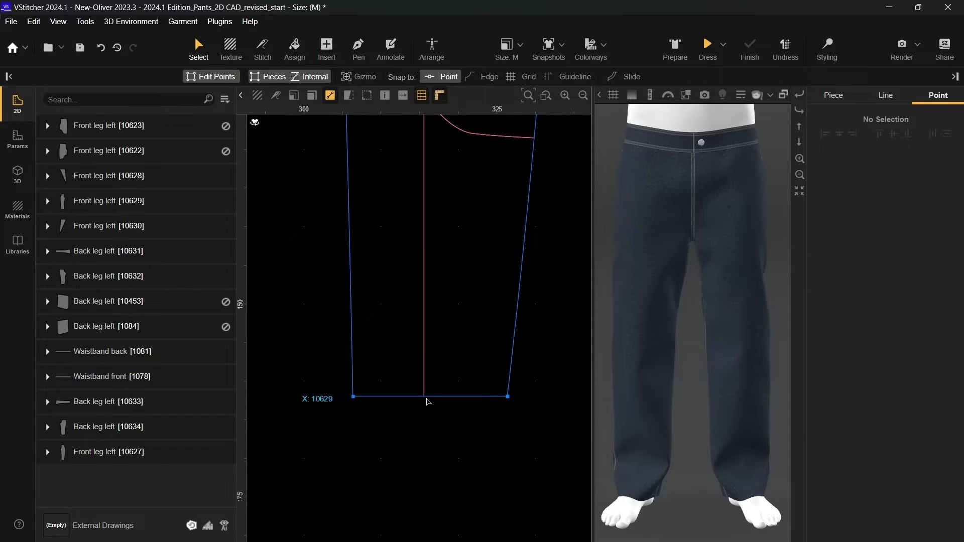
{"action": "middle_click_drag", "start_coordinate": [555, 297], "coordinate": [554, 431]}
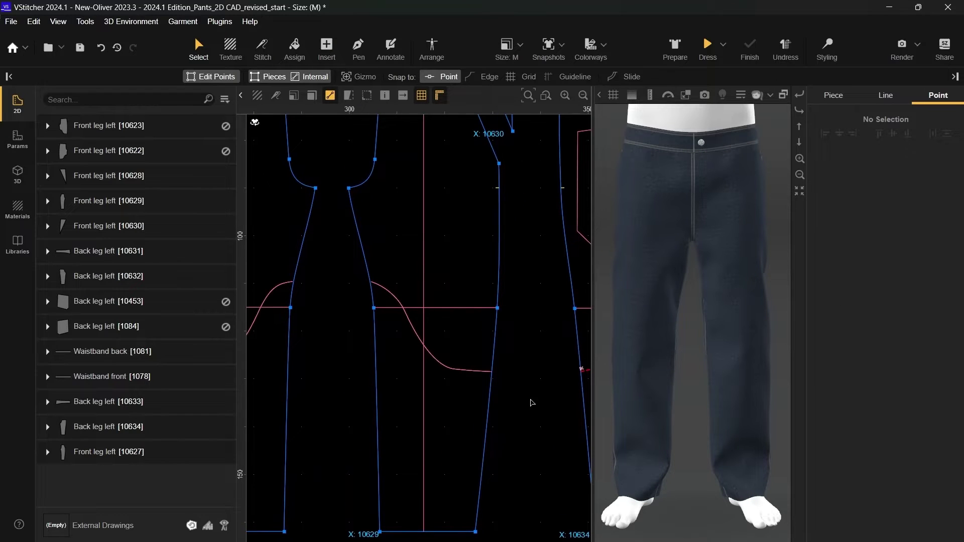
Open the 2D Measure window, enlarge it, and name the first formula Front Knee
{"action": "left_click", "coordinate": [85, 21]}
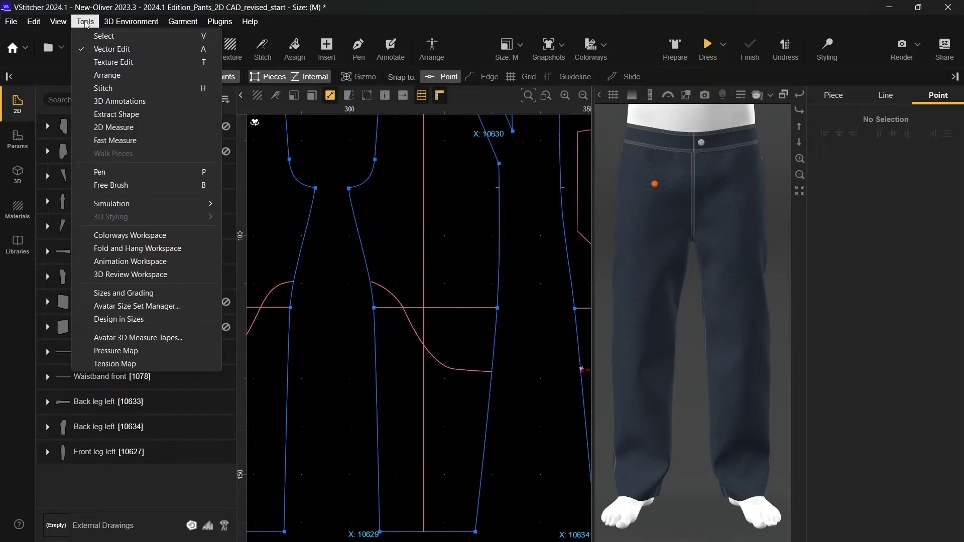
{"action": "left_click", "coordinate": [107, 129]}
{"action": "left_click_drag", "start_coordinate": [340, 432], "coordinate": [114, 53]}
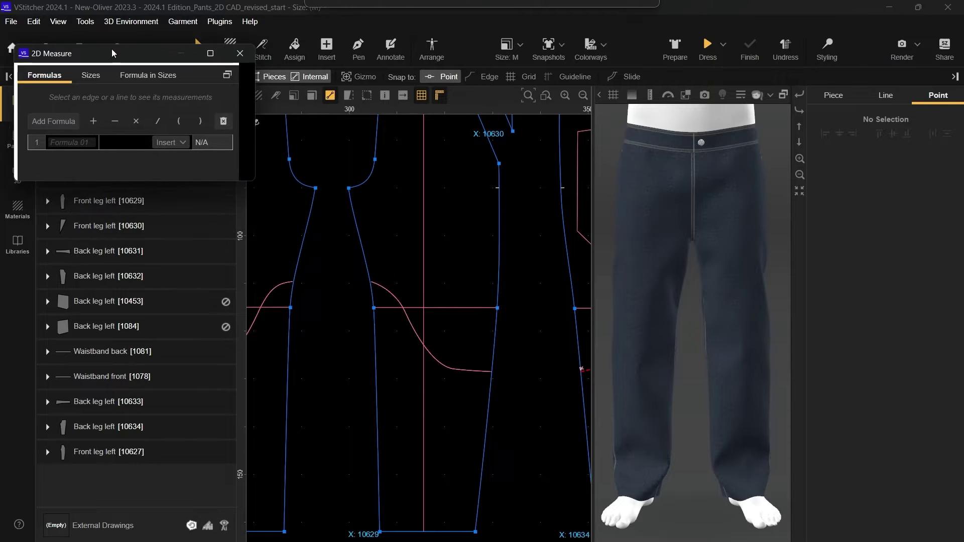
{"action": "left_click_drag", "start_coordinate": [255, 180], "coordinate": [372, 268]}
{"action": "left_click", "coordinate": [59, 141]}
{"action": "type", "text": "Front Knee"}
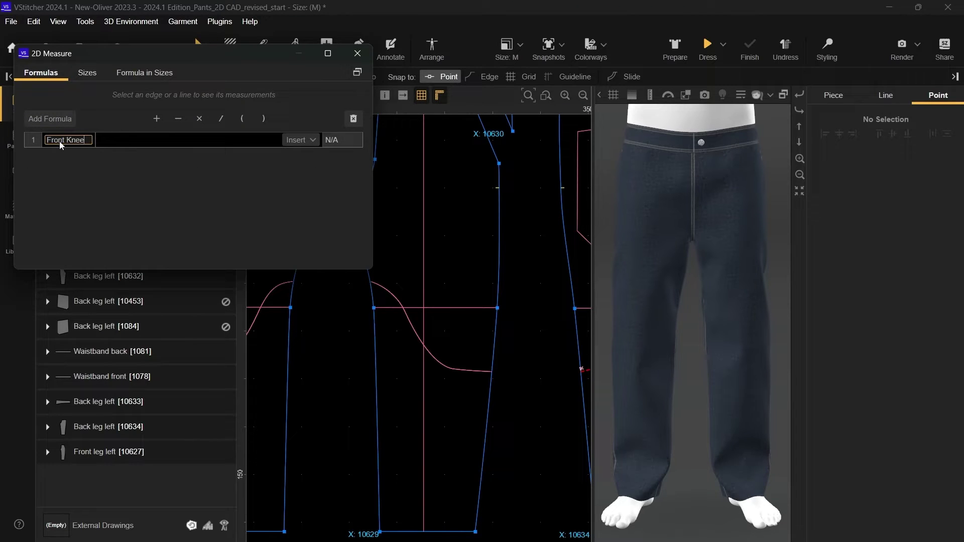
{"action": "key", "text": "Return"}
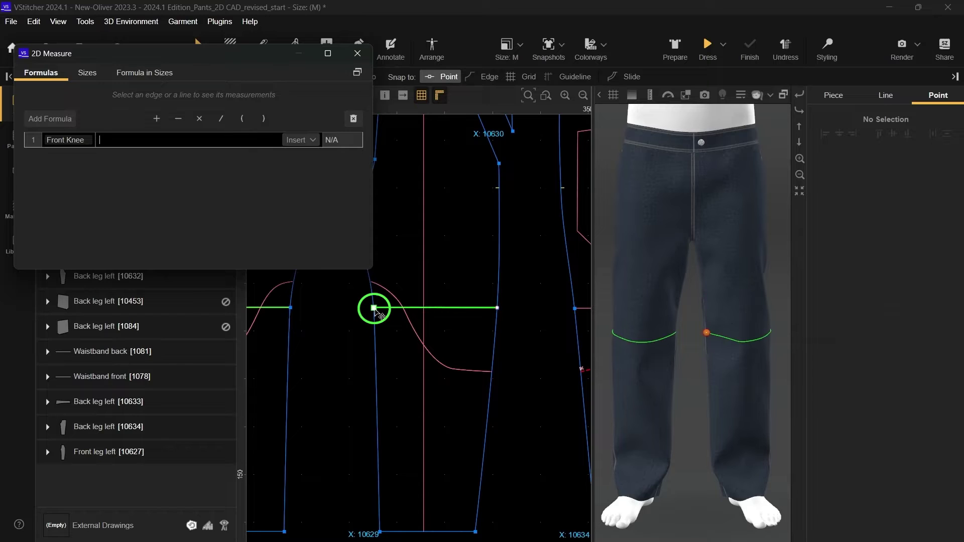
Build the Front Knee formula as 10.48 minus 15.39 from the knee-line spans
{"action": "left_click", "coordinate": [424, 308]}
{"action": "left_click", "coordinate": [424, 308], "text": "shift"}
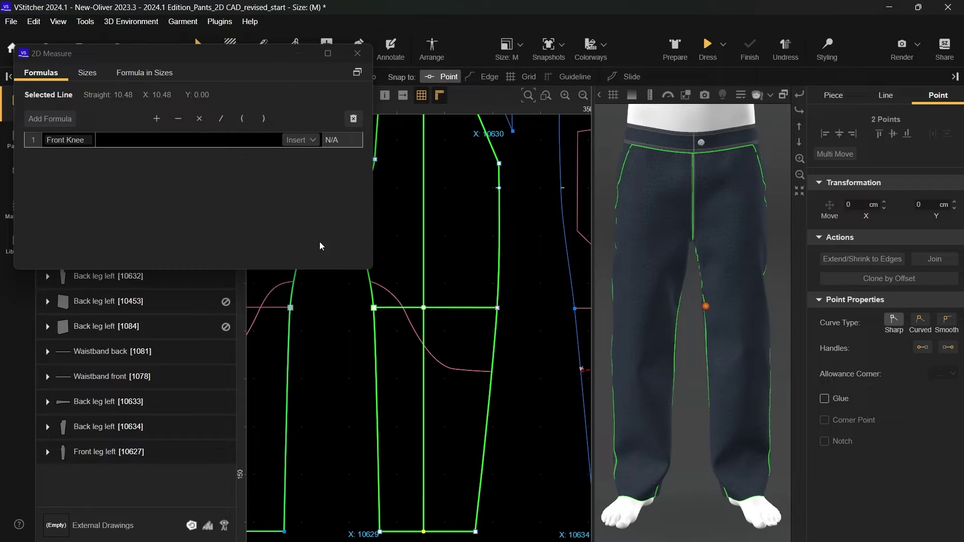
{"action": "left_click", "coordinate": [110, 95]}
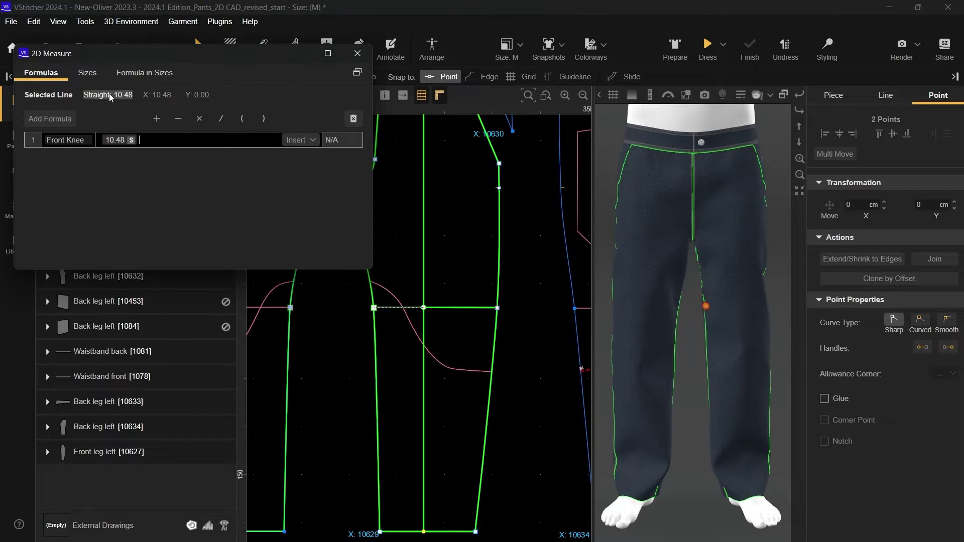
{"action": "left_click", "coordinate": [178, 119]}
{"action": "left_click", "coordinate": [424, 308]}
{"action": "left_click", "coordinate": [497, 307], "text": "shift"}
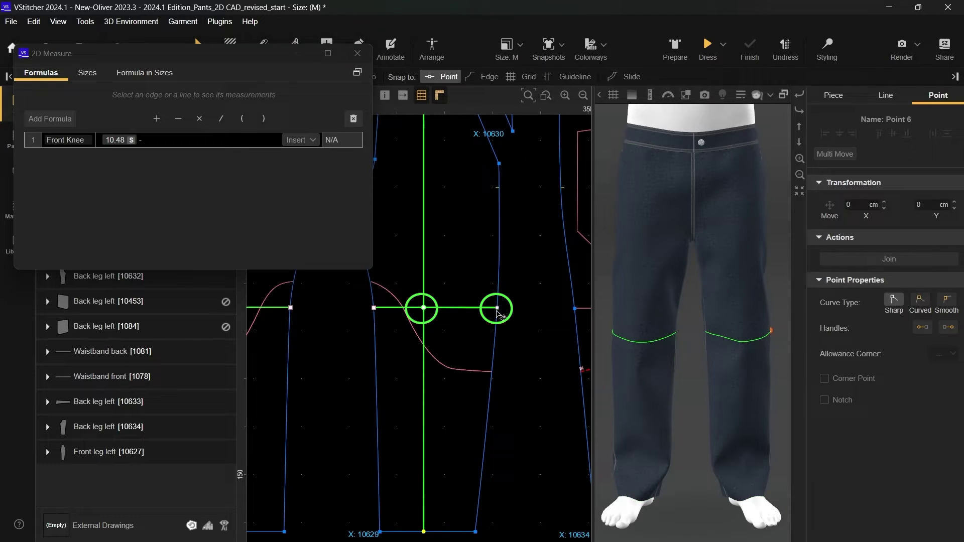
{"action": "left_click", "coordinate": [110, 94]}
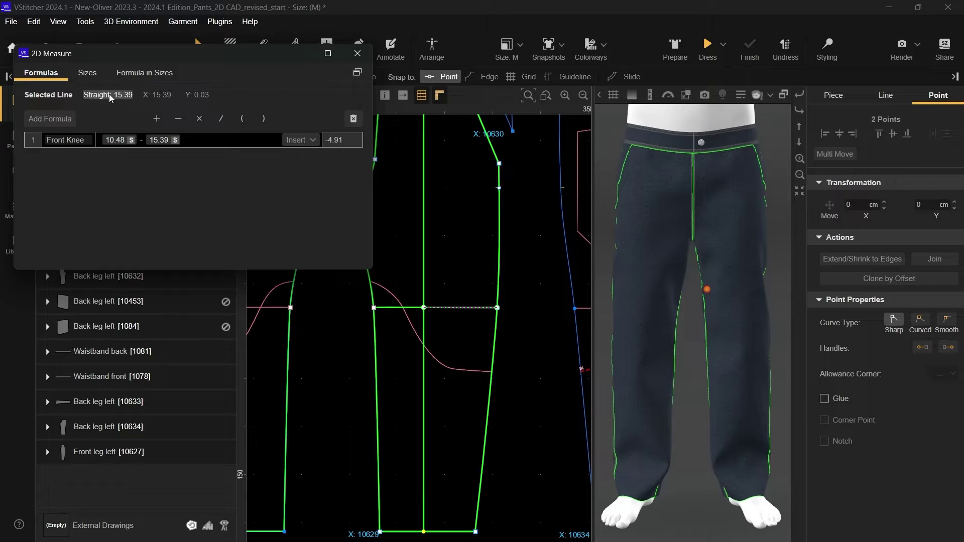
Add a Hem formula and insert the 9.20 left hem span
{"action": "left_click", "coordinate": [50, 119]}
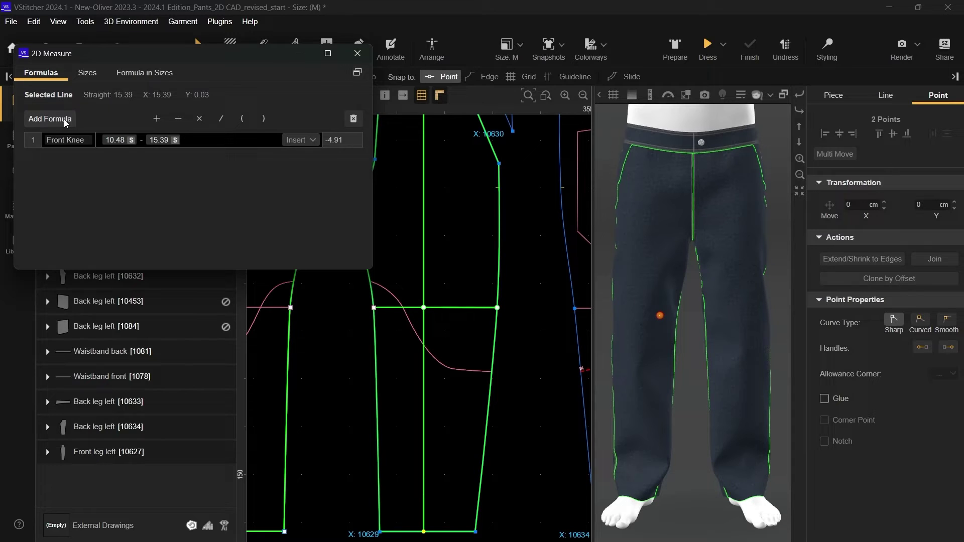
{"action": "type", "text": "Hem"}
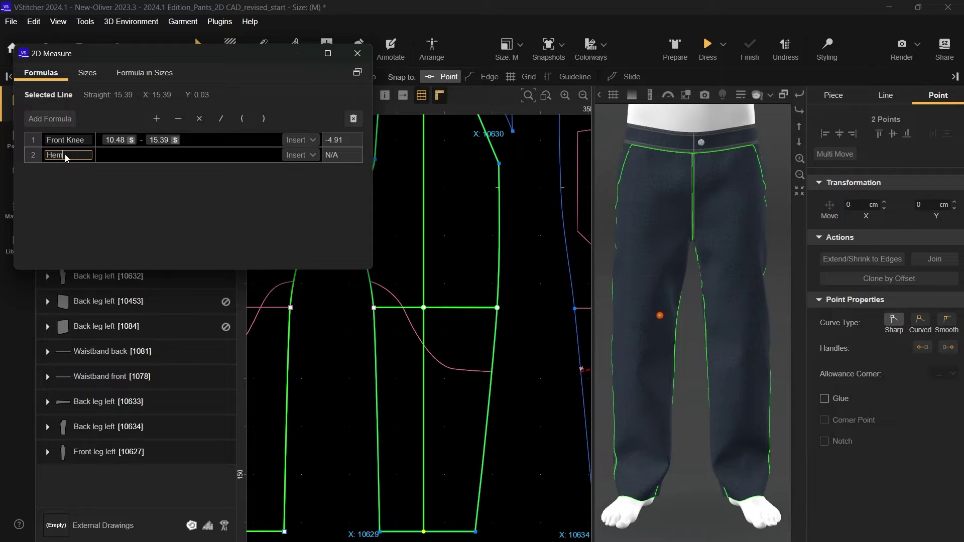
{"action": "left_click", "coordinate": [310, 390]}
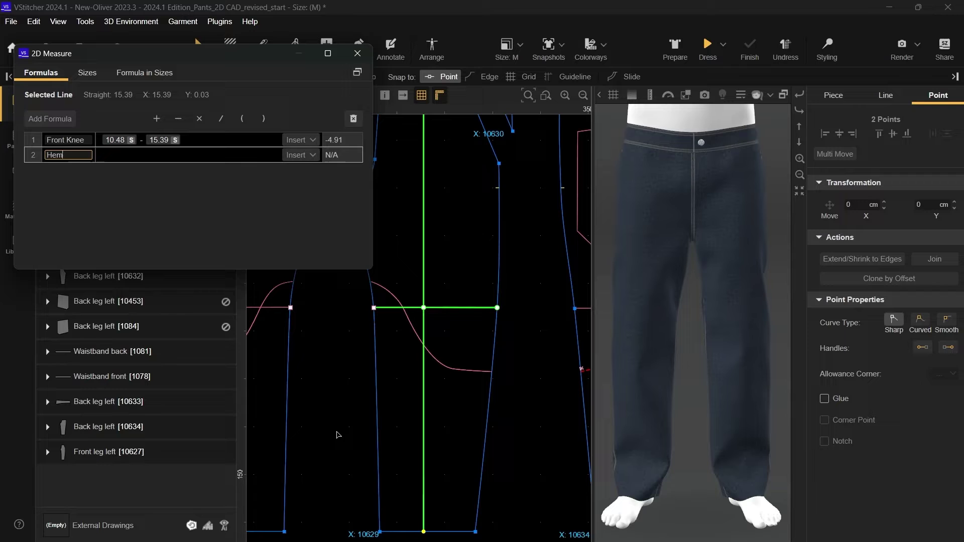
{"action": "left_click", "coordinate": [380, 530]}
{"action": "left_click", "coordinate": [380, 531]}
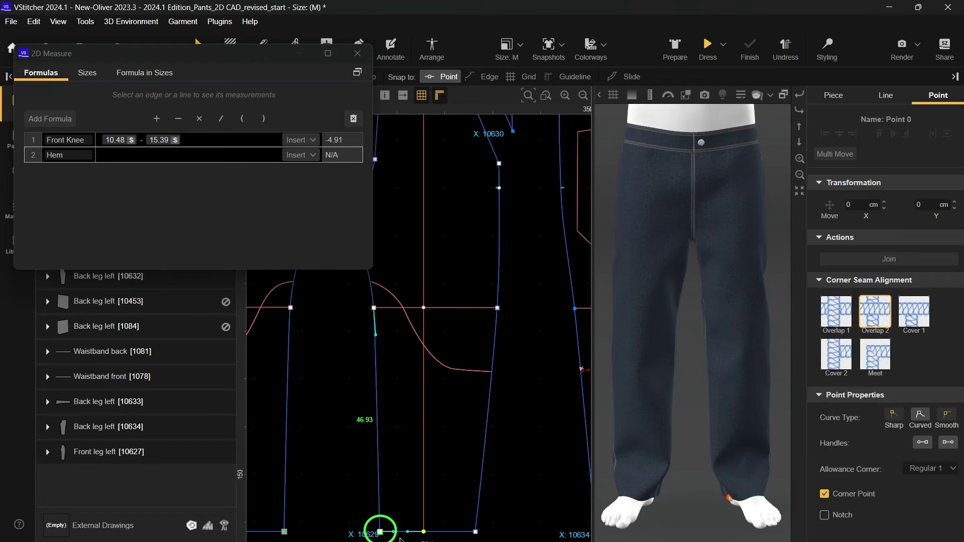
{"action": "left_click", "coordinate": [426, 534], "text": "shift"}
{"action": "left_click", "coordinate": [152, 95]}
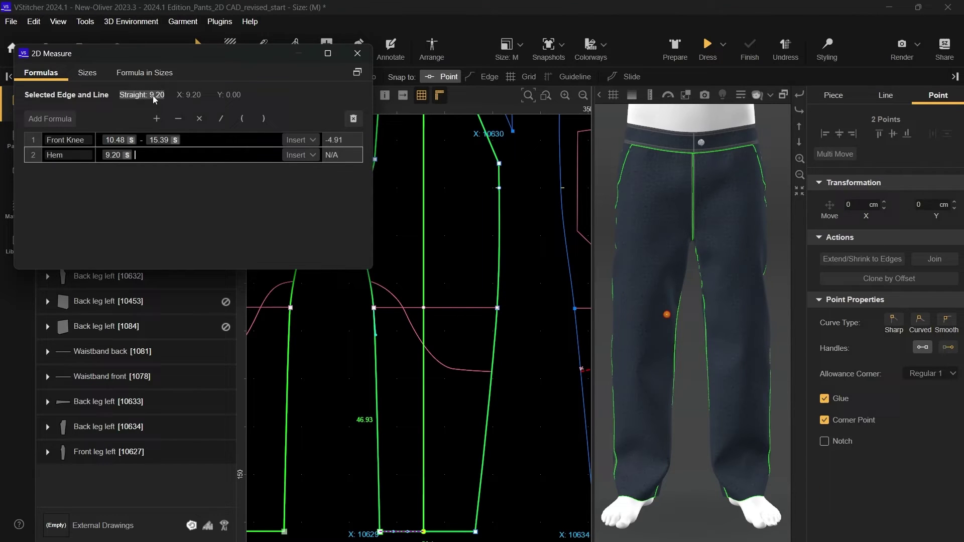
Subtract the 10.80 right hem span in the Hem formula, giving -1.60
{"action": "left_click", "coordinate": [177, 119]}
{"action": "left_click", "coordinate": [425, 527]}
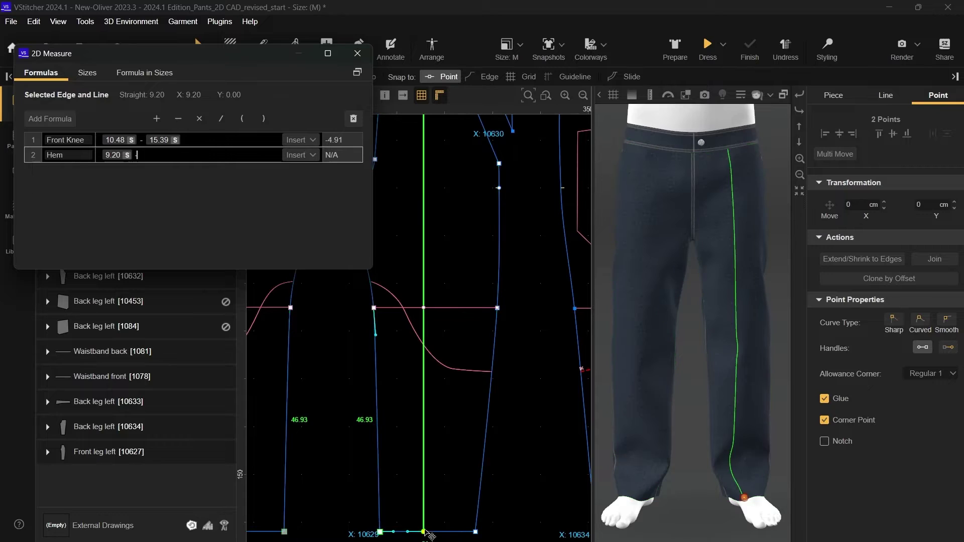
{"action": "left_click", "coordinate": [424, 531]}
{"action": "left_click", "coordinate": [476, 531], "text": "shift"}
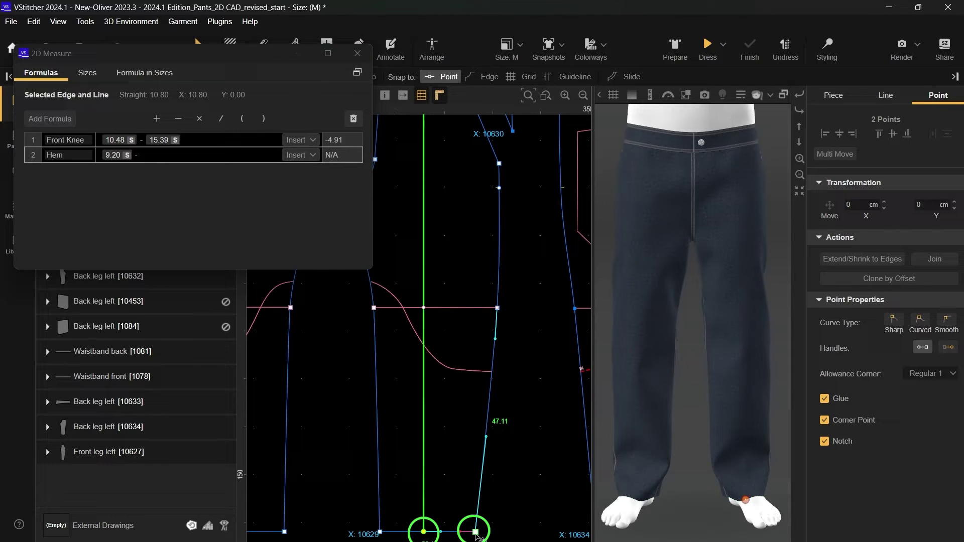
{"action": "left_click", "coordinate": [157, 97]}
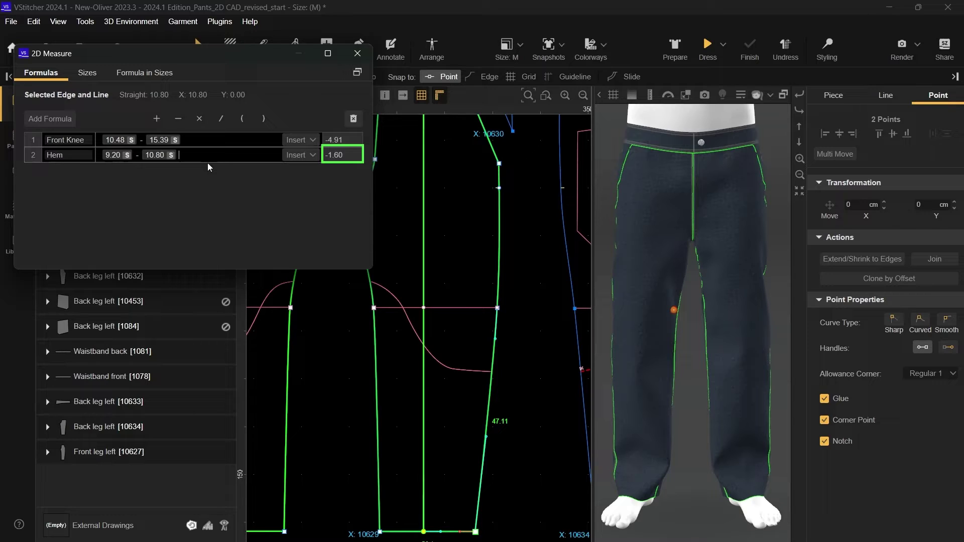
Shift the hem -0.8 cm and the knee points -2 cm in X, making Hem 0.00 and Front Knee -0.01
{"action": "left_click", "coordinate": [470, 532]}
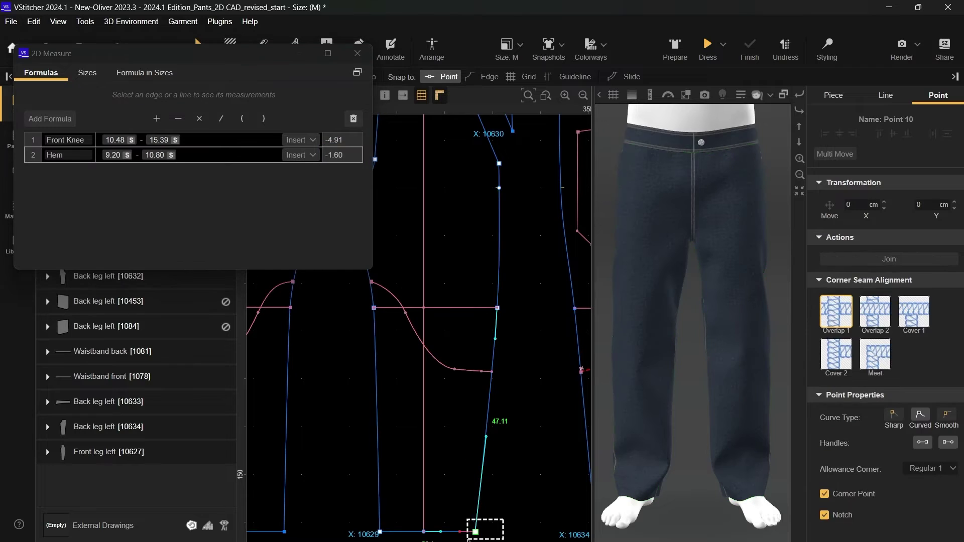
{"action": "left_click", "coordinate": [855, 202]}
{"action": "type", "text": "-"}
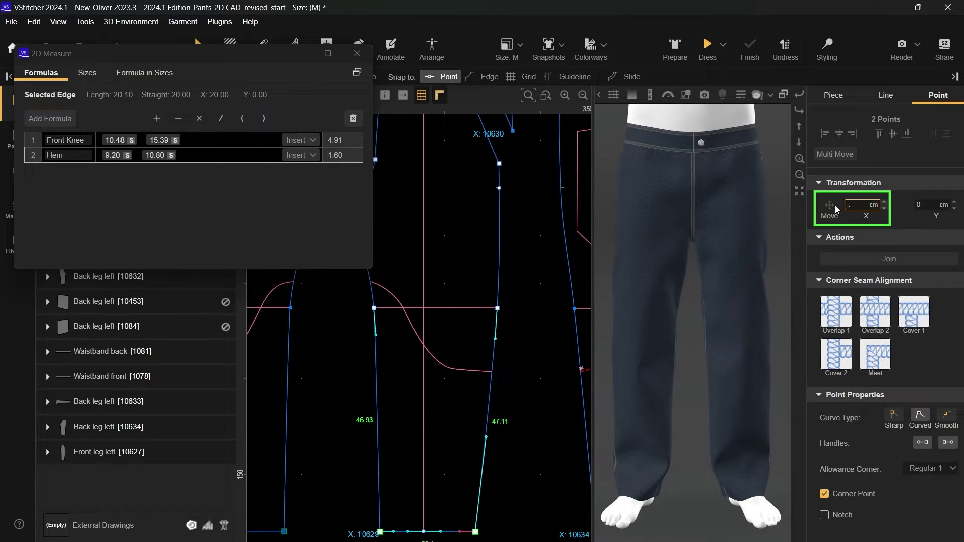
{"action": "type", "text": ".8"}
{"action": "key", "text": "Return"}
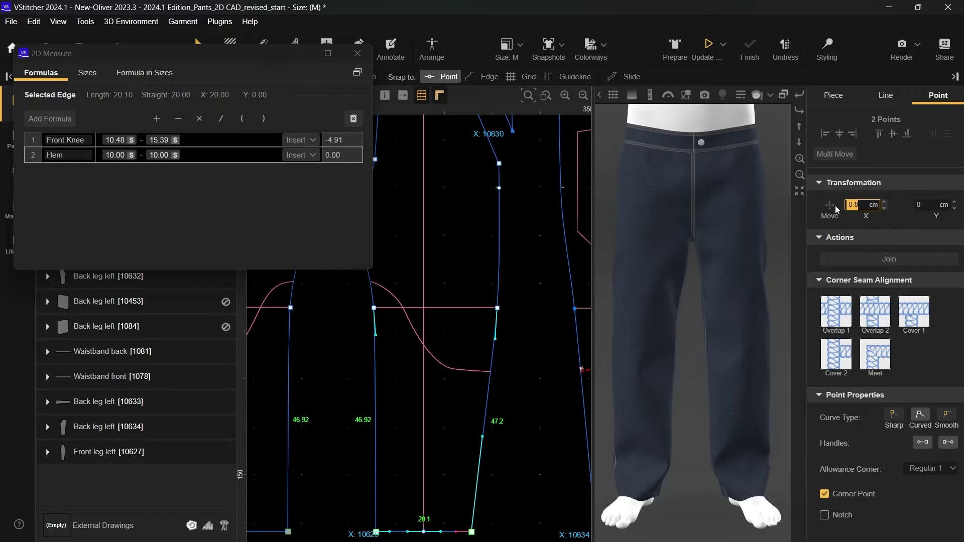
{"action": "left_click", "coordinate": [384, 306]}
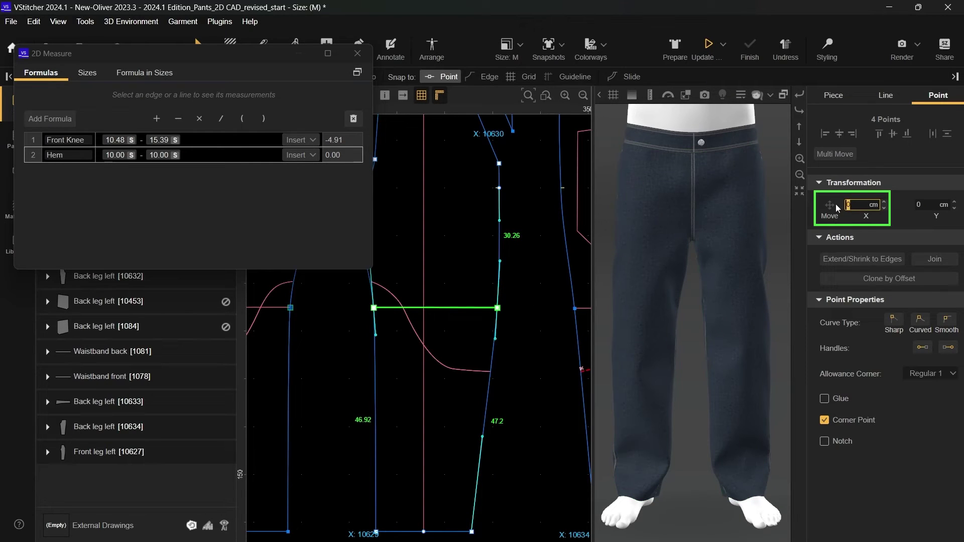
{"action": "key", "text": "Return"}
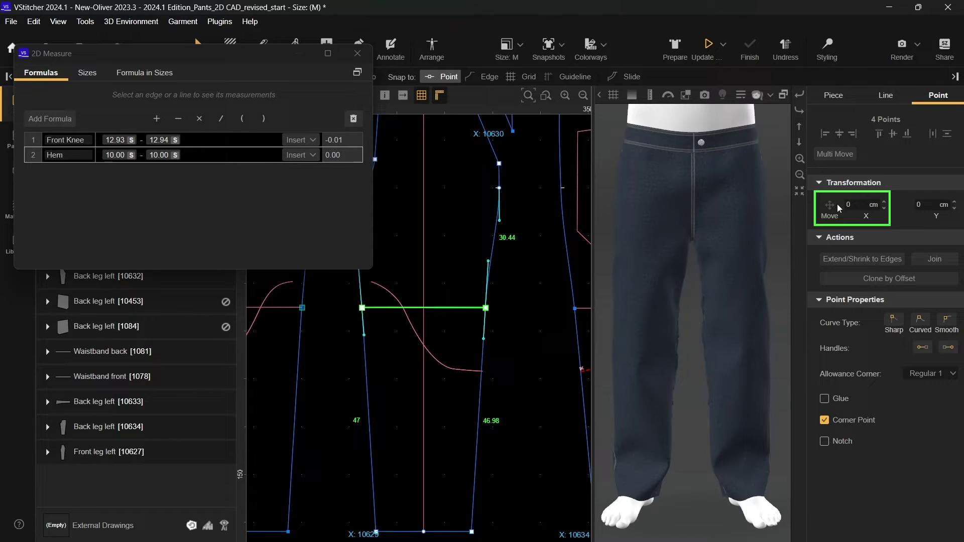
{"action": "left_click", "coordinate": [546, 285]}
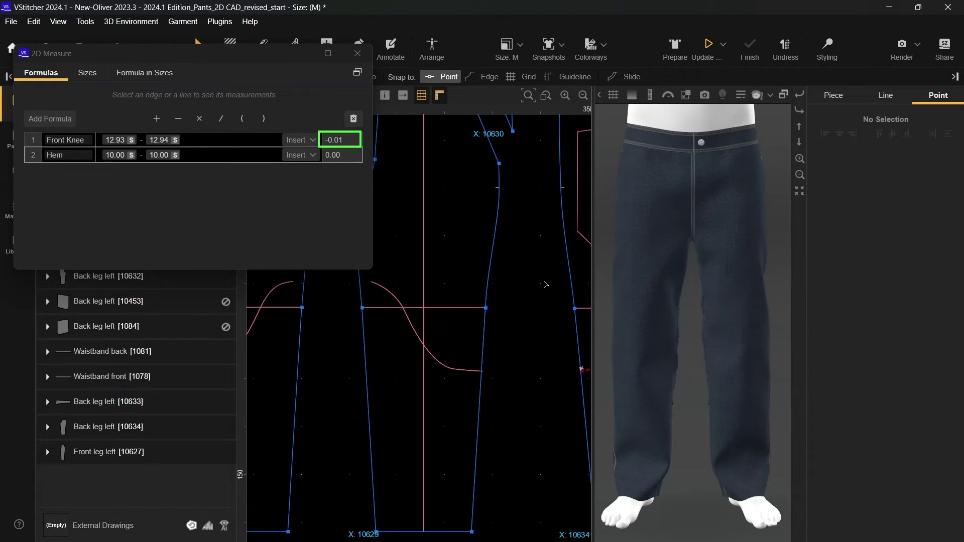
Drag Back leg left [10634] over the front leg and snap it into alignment
{"action": "scroll", "coordinate": [545, 284], "scroll_direction": "down", "scroll_amount": 5}
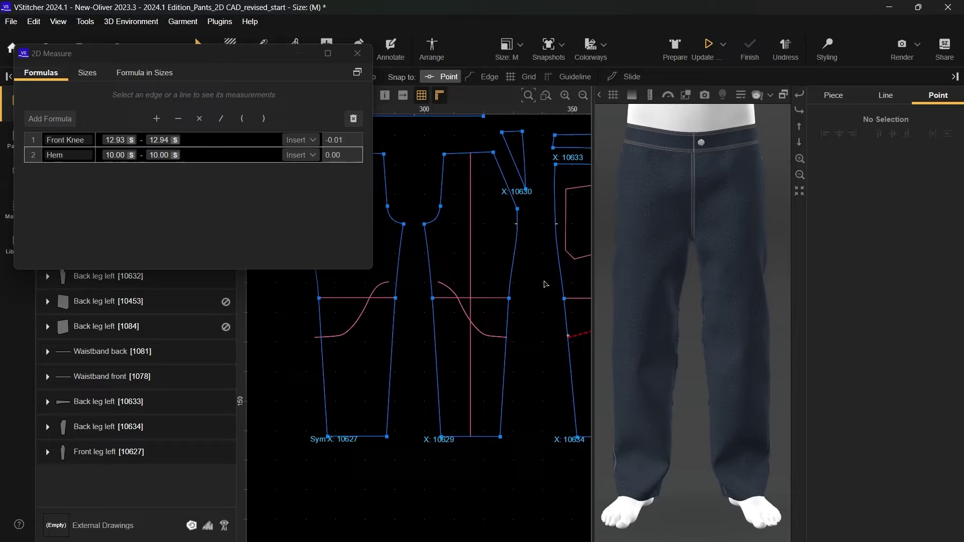
{"action": "middle_click_drag", "start_coordinate": [533, 294], "coordinate": [419, 389]}
{"action": "left_click", "coordinate": [386, 382]}
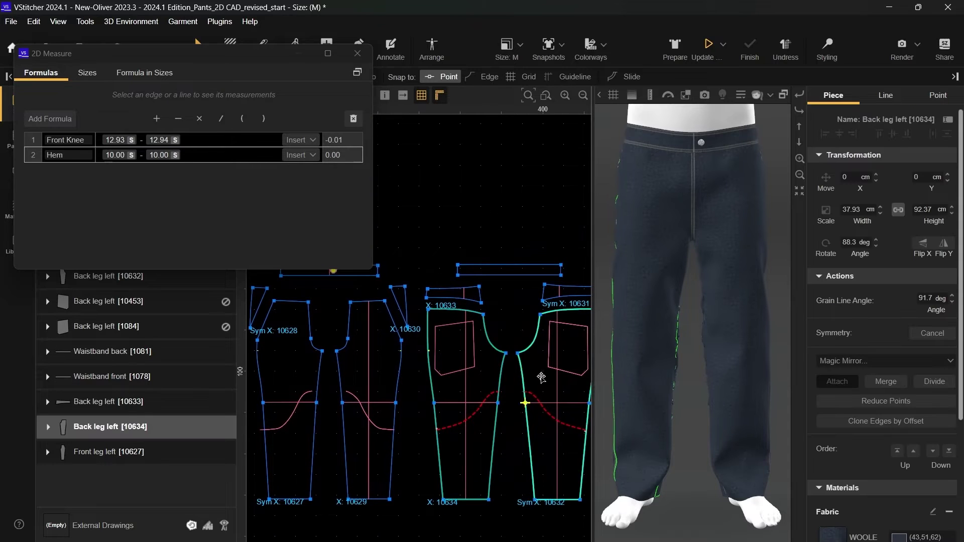
{"action": "left_click_drag", "start_coordinate": [386, 383], "coordinate": [351, 379]}
{"action": "scroll", "coordinate": [361, 374], "scroll_direction": "up", "scroll_amount": 5}
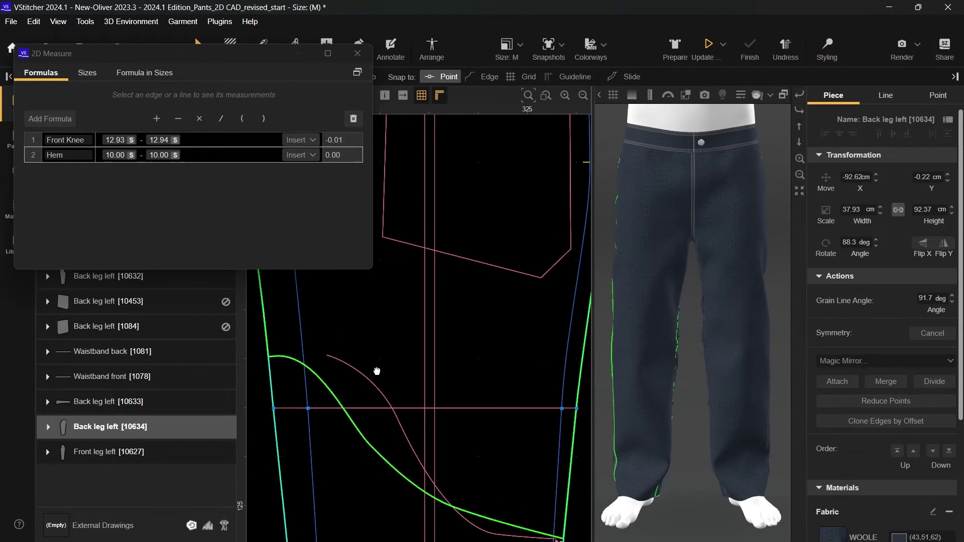
{"action": "left_click_drag", "start_coordinate": [284, 301], "coordinate": [296, 300]}
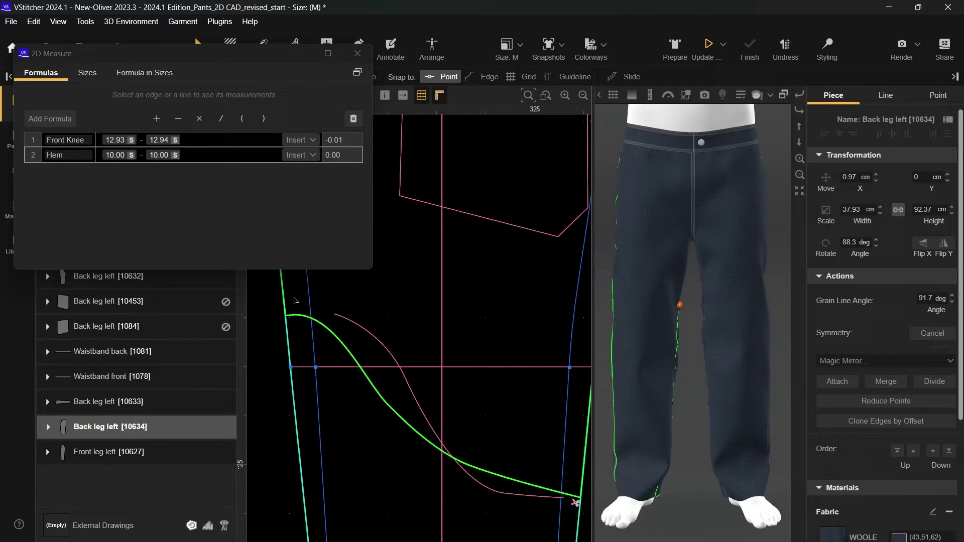
{"action": "scroll", "coordinate": [462, 363], "scroll_direction": "down", "scroll_amount": 5}
{"action": "left_click", "coordinate": [430, 505]}
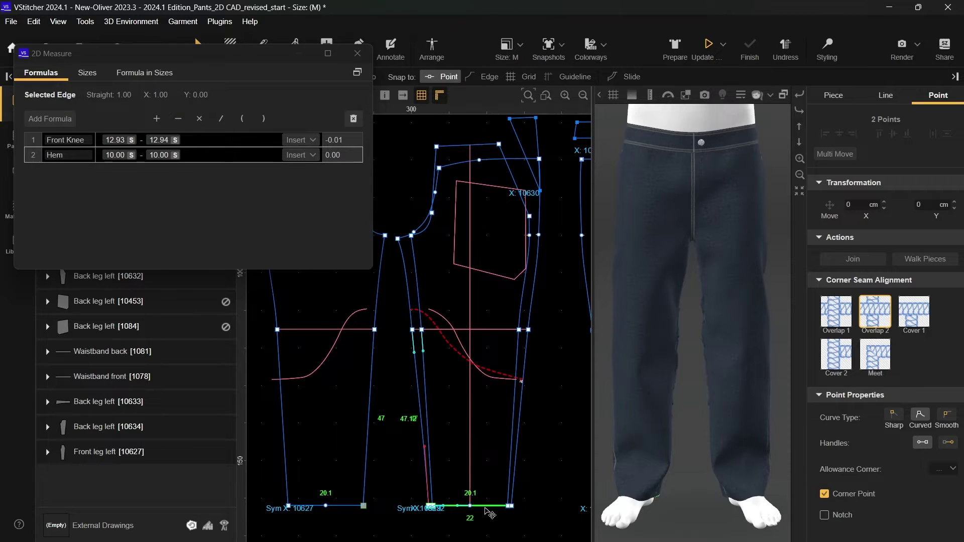
Measure point pairs on both legs, reading a 1.00 cm hem gap and 2.50 cm knee gap
{"action": "left_click", "coordinate": [508, 506]}
{"action": "left_click", "coordinate": [511, 507], "text": "shift"}
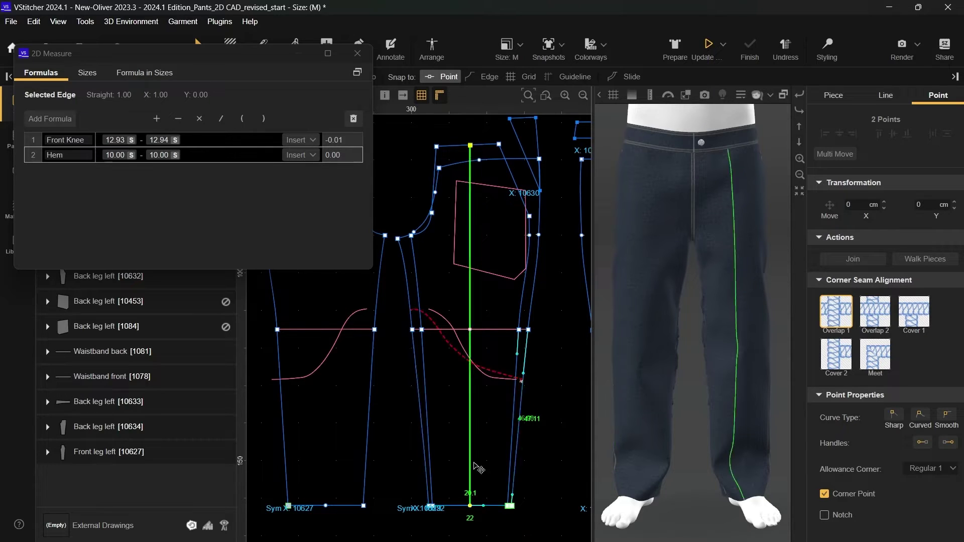
{"action": "left_click", "coordinate": [422, 330]}
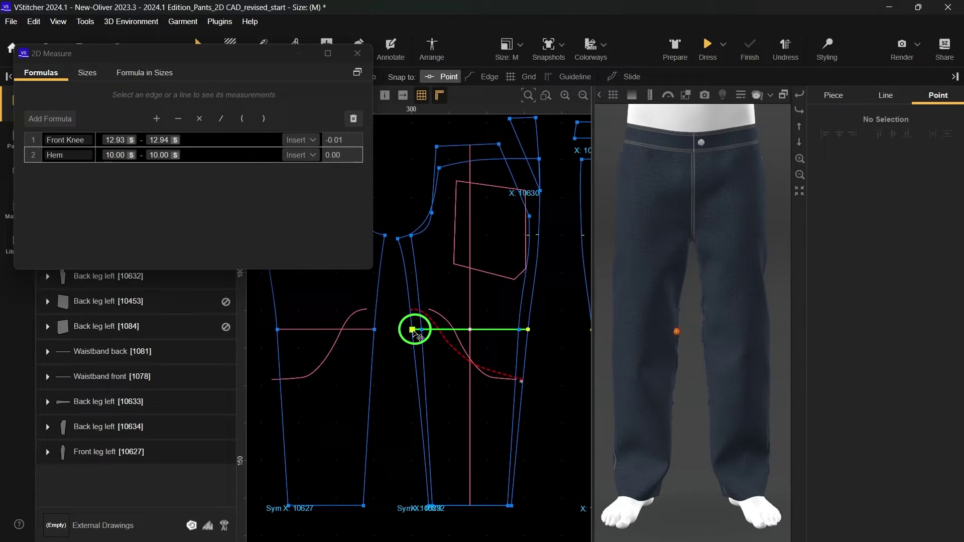
{"action": "left_click", "coordinate": [422, 334], "text": "shift"}
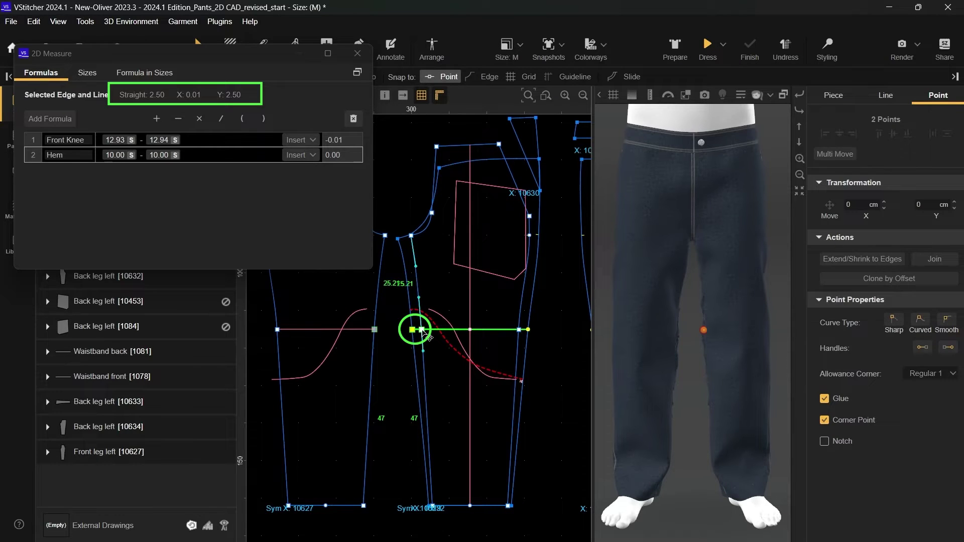
{"action": "left_click", "coordinate": [519, 330]}
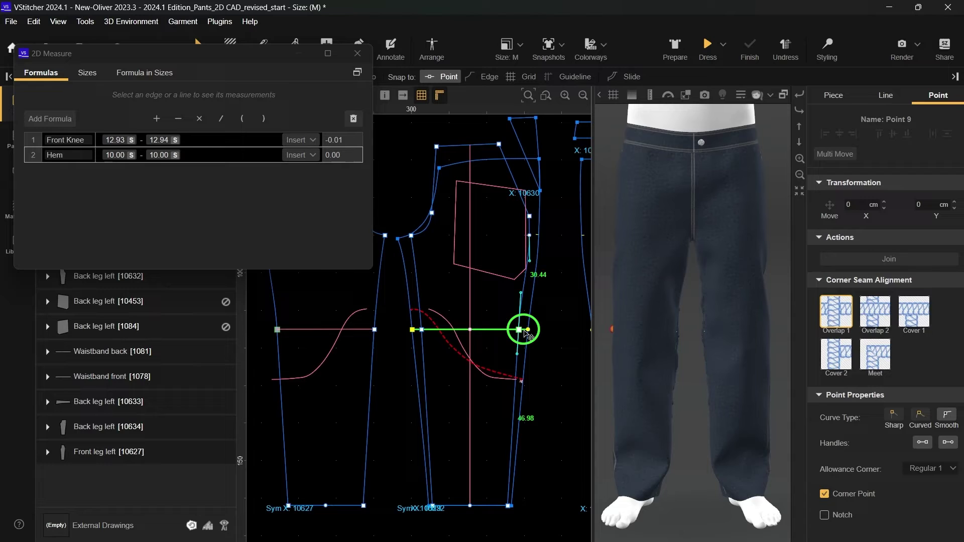
{"action": "left_click", "coordinate": [529, 332], "text": "shift"}
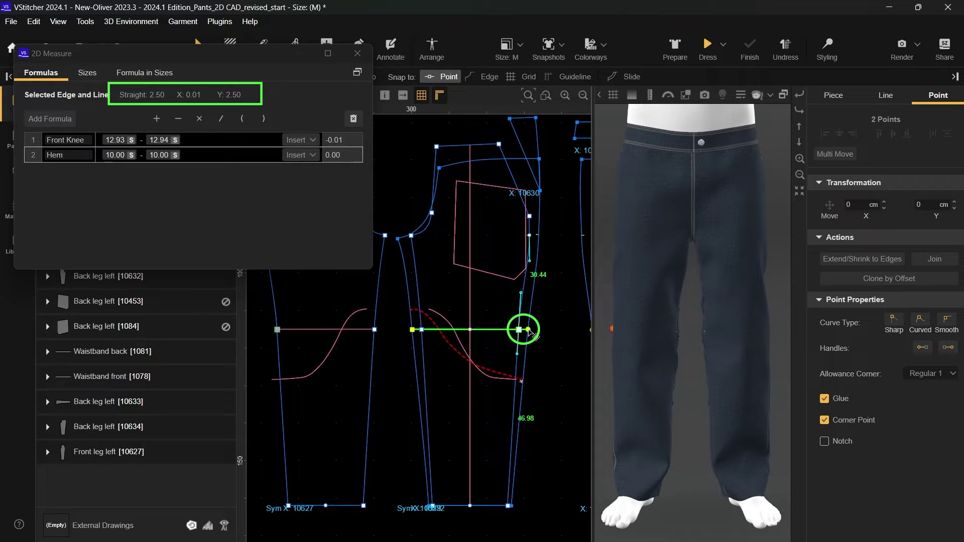
Move the overlapping Back leg left [10634] copy right, back beside the other back leg
{"action": "scroll", "coordinate": [529, 332], "scroll_direction": "down", "scroll_amount": 6}
{"action": "left_click", "coordinate": [401, 339]}
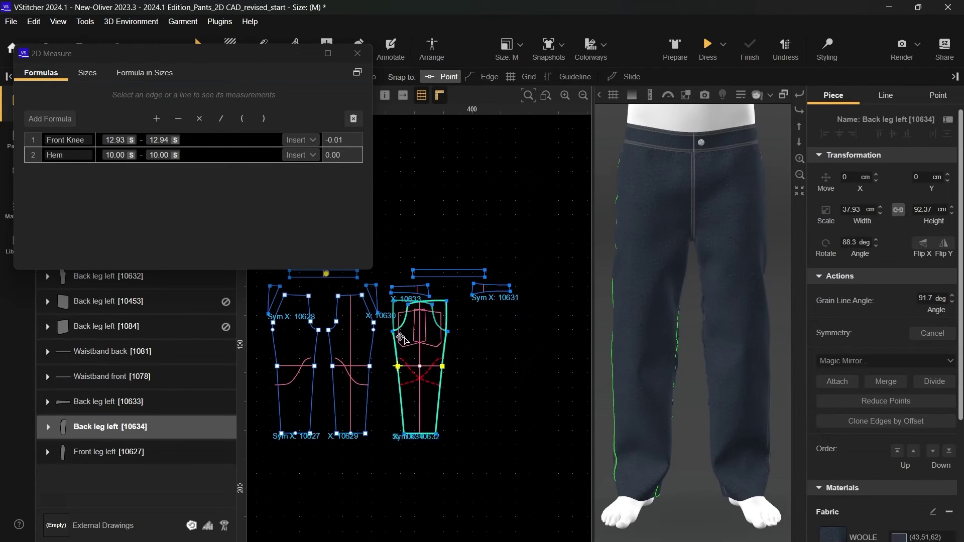
{"action": "left_click_drag", "start_coordinate": [401, 339], "coordinate": [463, 340]}
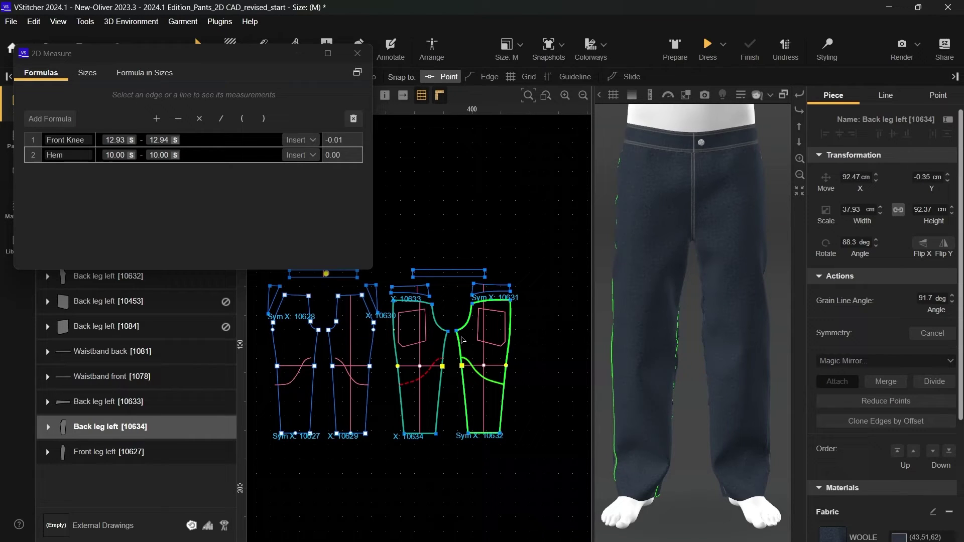
{"action": "left_click", "coordinate": [453, 314]}
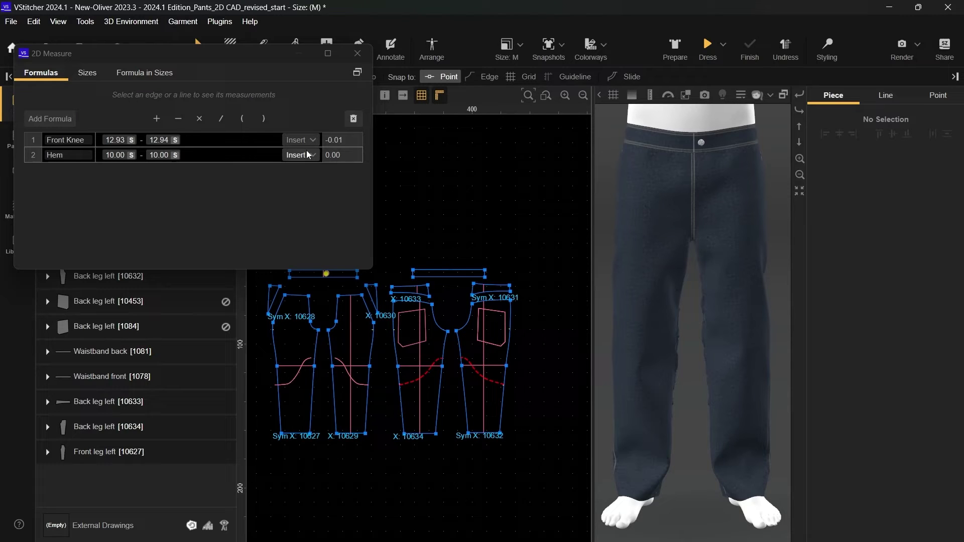
{"action": "left_click", "coordinate": [86, 22]}
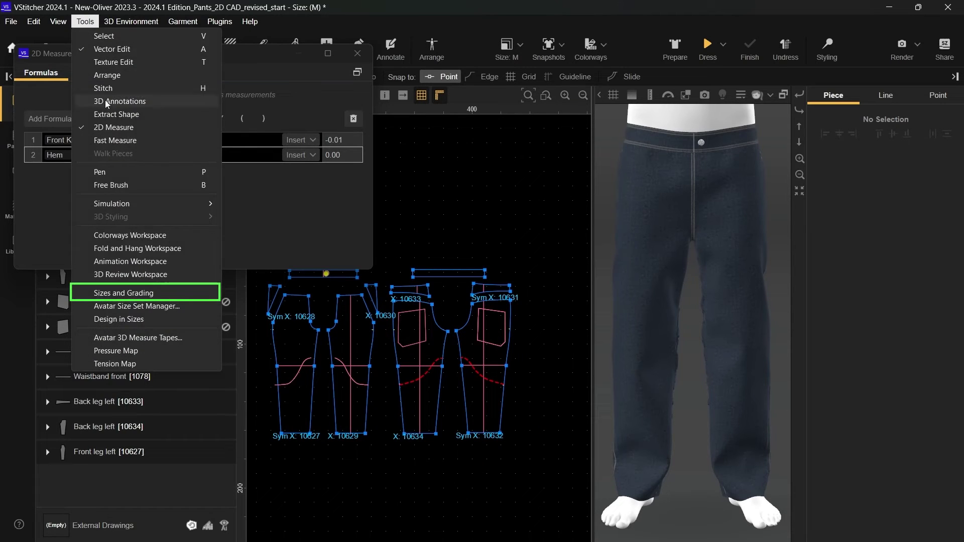
Turn on Sizes and Grading and show the F1 Front Knee formula per size, M to XXL
{"action": "left_click", "coordinate": [142, 296]}
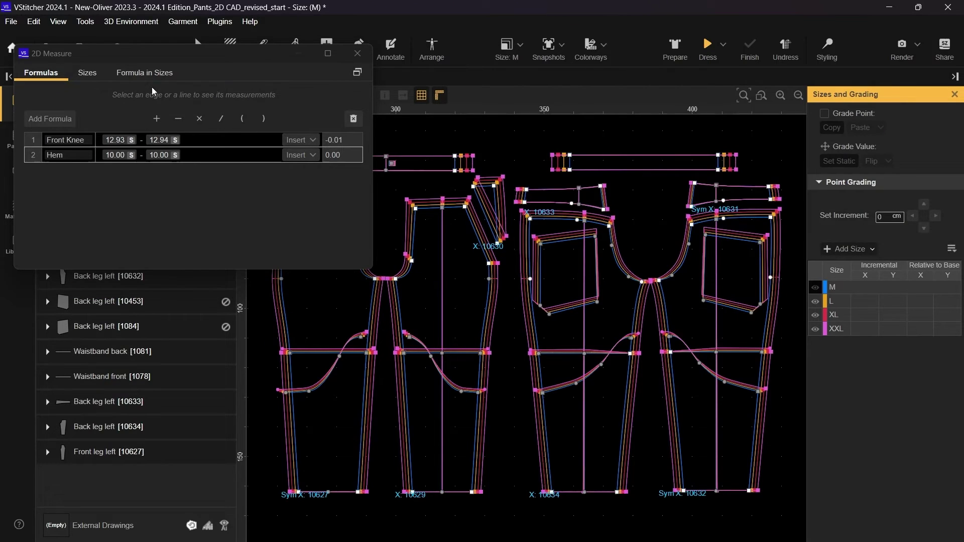
{"action": "left_click", "coordinate": [154, 75]}
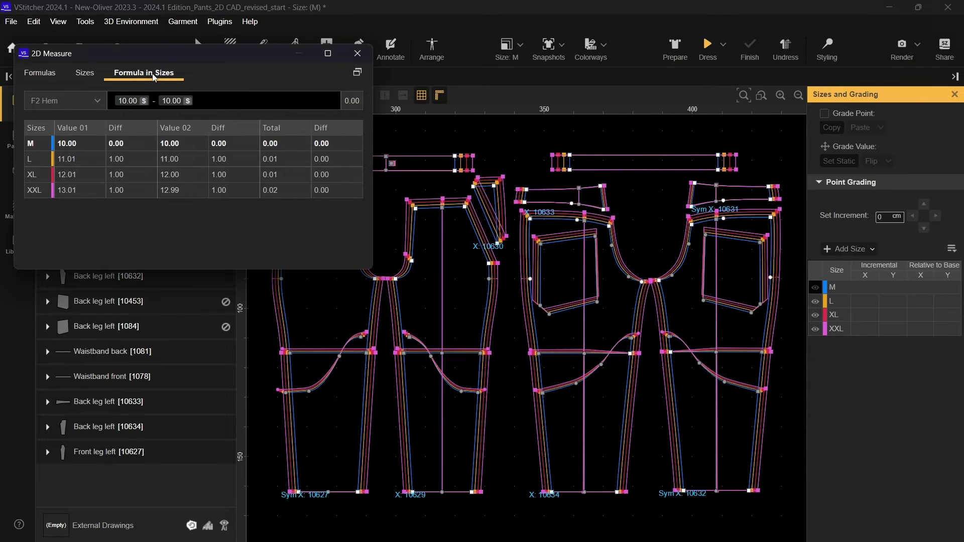
{"action": "left_click", "coordinate": [98, 99]}
{"action": "left_click", "coordinate": [78, 115]}
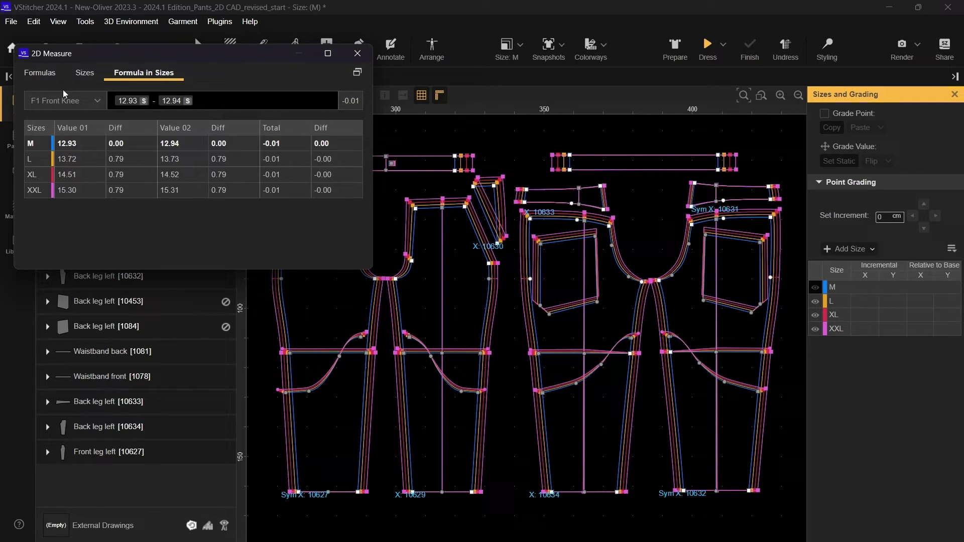
Add a Side formula and insert the 96.91 front side seam length
{"action": "left_click", "coordinate": [40, 73]}
{"action": "left_click", "coordinate": [50, 119]}
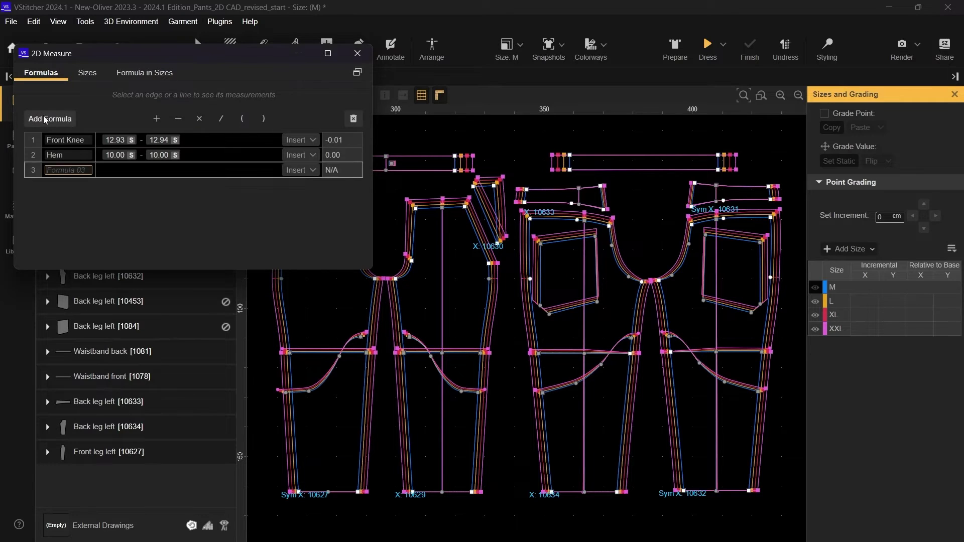
{"action": "type", "text": "Side"}
{"action": "key", "text": "Return"}
{"action": "left_click", "coordinate": [496, 206]}
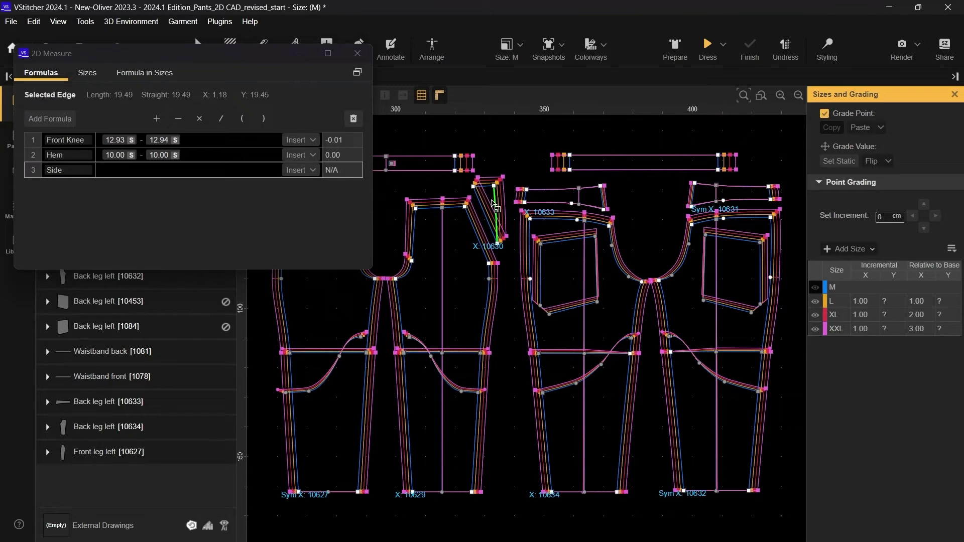
{"action": "left_click", "coordinate": [482, 369], "text": "shift"}
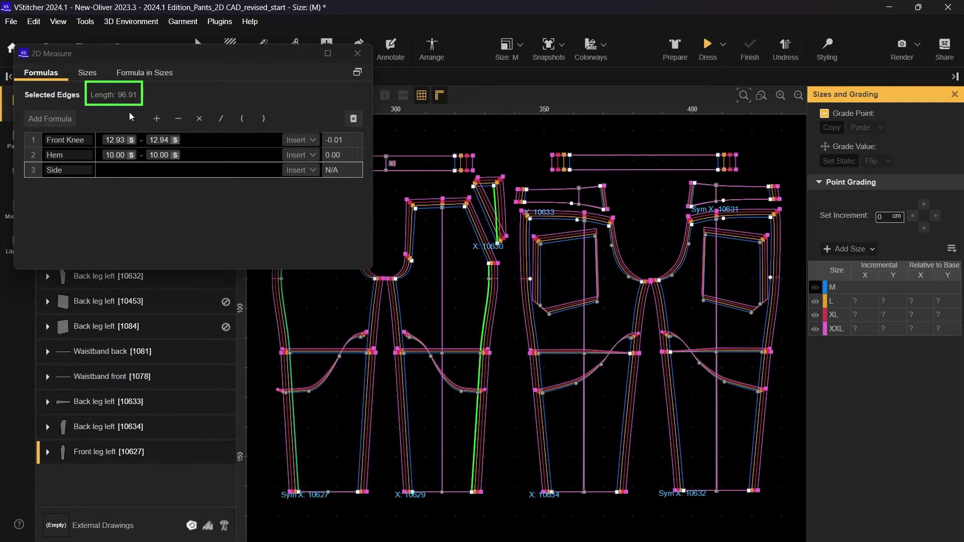
{"action": "left_click", "coordinate": [113, 95]}
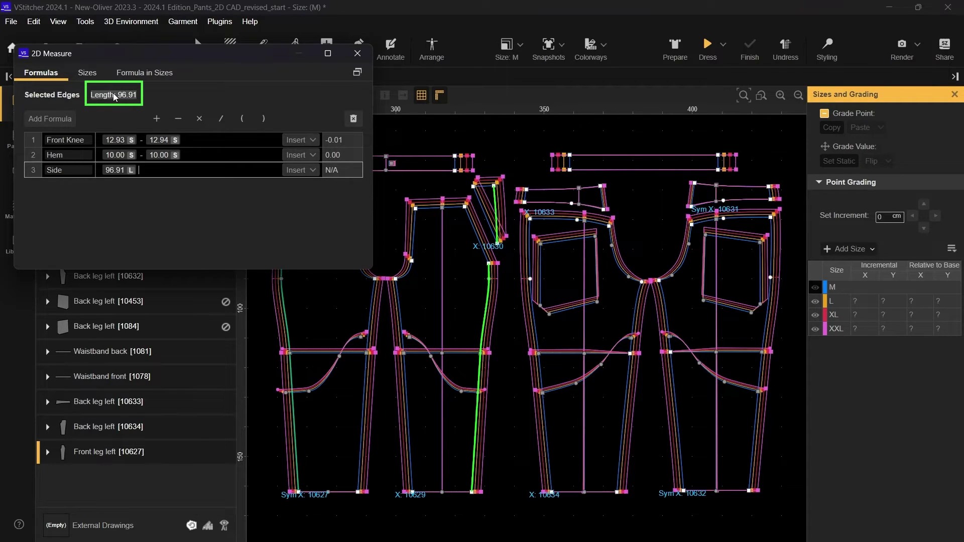
Subtract the 96.97 back side seam length in Side, giving -0.06
{"action": "left_click", "coordinate": [177, 118]}
{"action": "left_click", "coordinate": [407, 173]}
{"action": "left_click", "coordinate": [531, 281]}
{"action": "left_click", "coordinate": [545, 426], "text": "shift"}
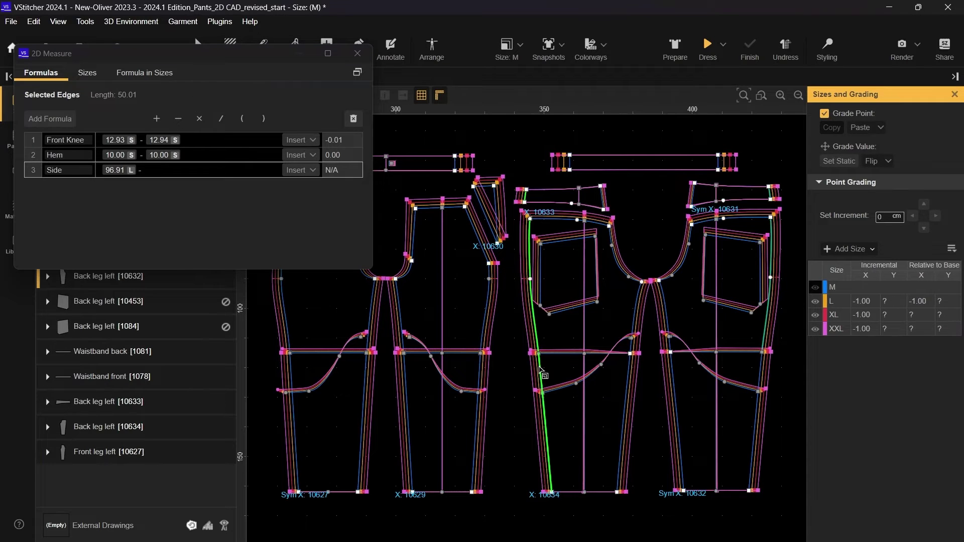
{"action": "left_click", "coordinate": [113, 95]}
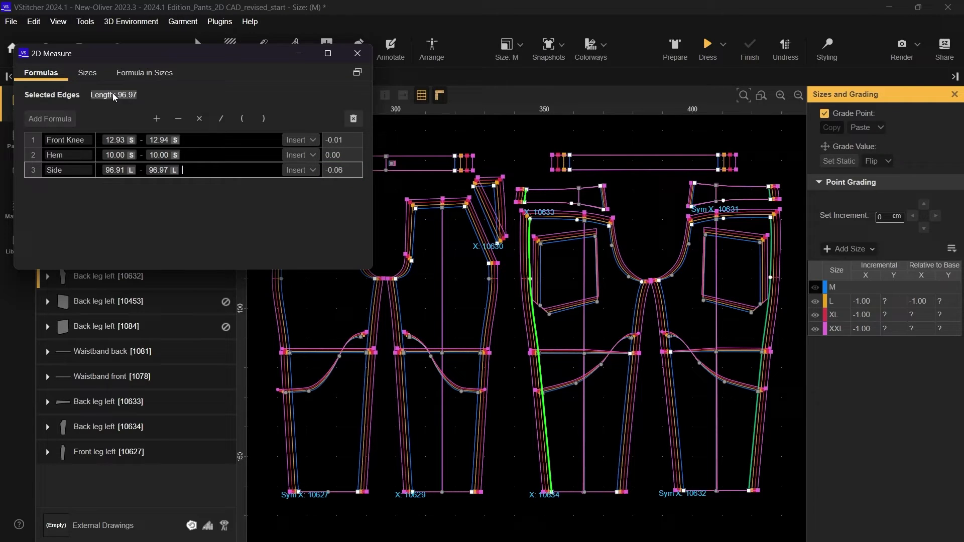
Select a corner point of piece 10630 and set its L, XL and XXL Incremental Y to 0
{"action": "left_click", "coordinate": [139, 74]}
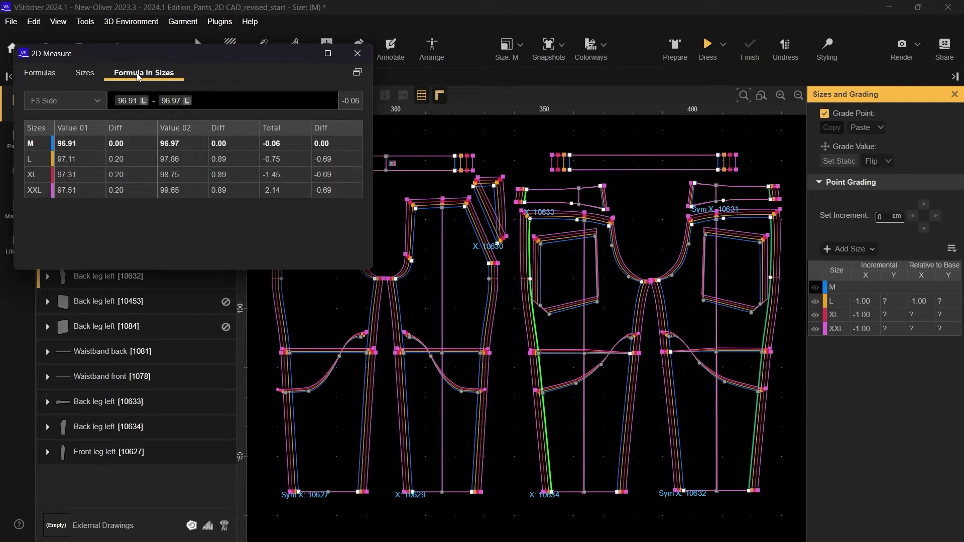
{"action": "scroll", "coordinate": [512, 216], "scroll_direction": "up", "scroll_amount": 5}
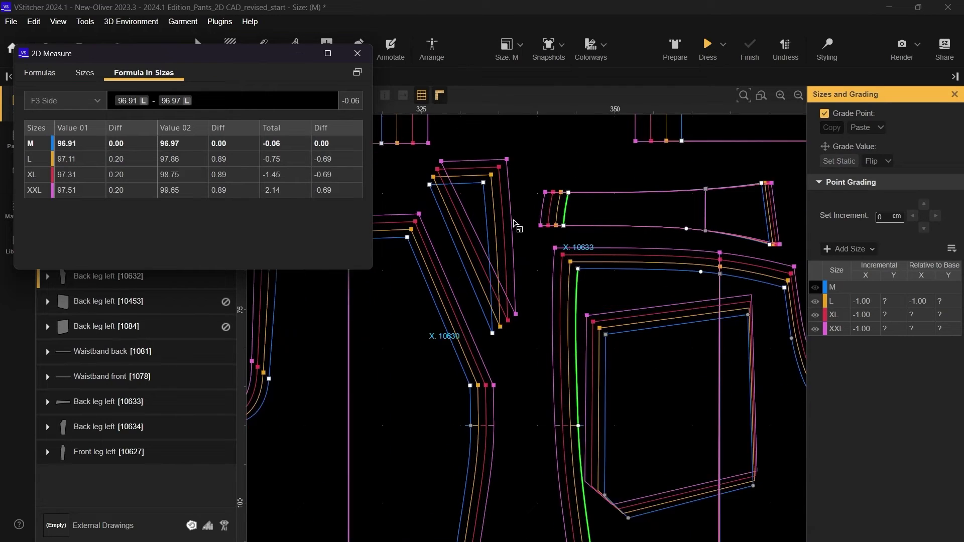
{"action": "scroll", "coordinate": [515, 224], "scroll_direction": "up", "scroll_amount": 1}
{"action": "left_click", "coordinate": [489, 348]}
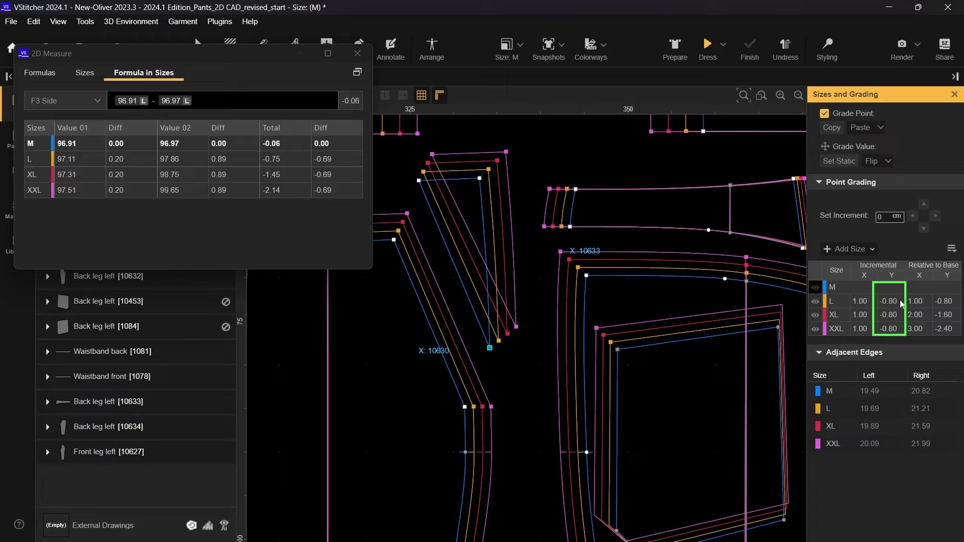
{"action": "left_click_drag", "start_coordinate": [901, 302], "coordinate": [900, 333]}
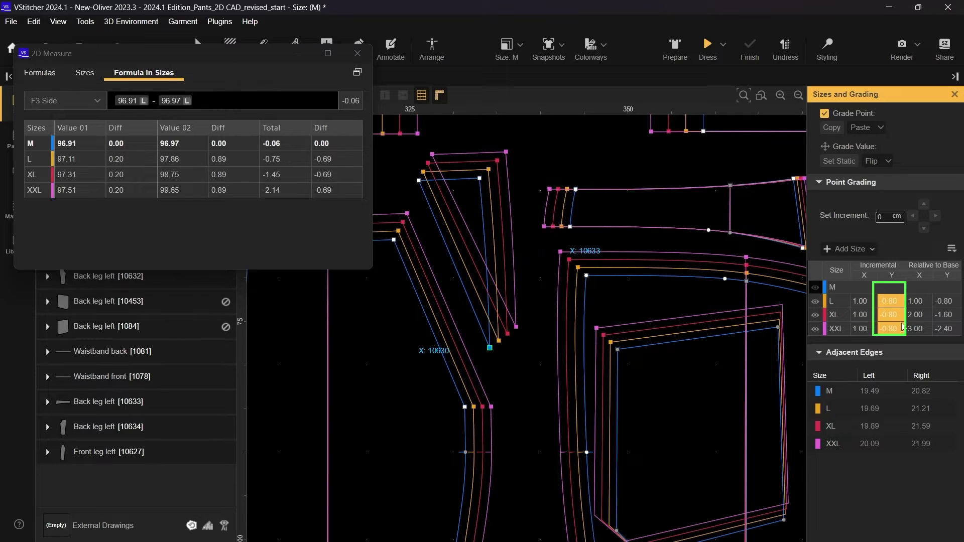
{"action": "type", "text": "0"}
{"action": "key", "text": "Return"}
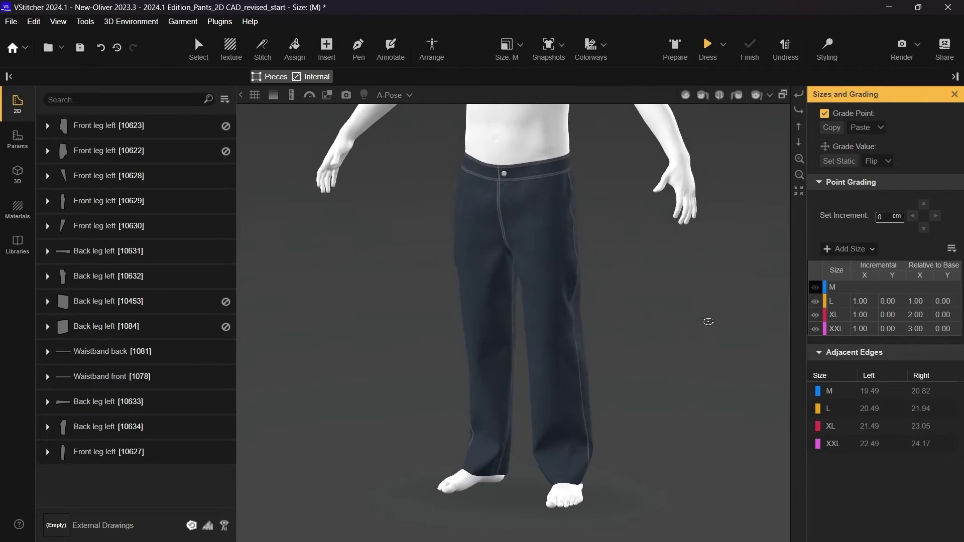
Orbit the 3D avatar to a side view of the graded pants
{"action": "left_click_drag", "start_coordinate": [706, 258], "coordinate": [135, 312]}
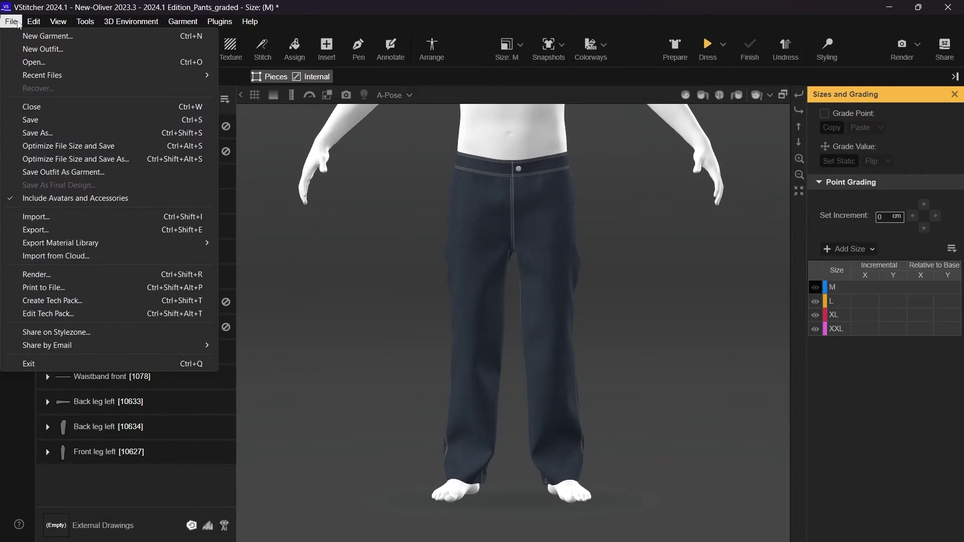
Start a new outfit and load the 2024.1 Edition_Sweater and 2024.1 Edition_Pants_graded files into it
{"action": "left_click", "coordinate": [28, 49]}
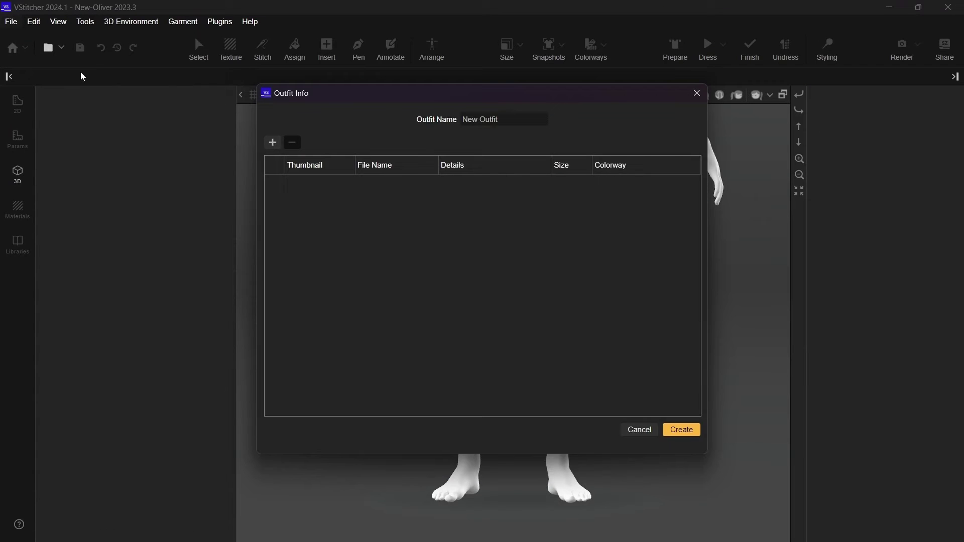
{"action": "left_click", "coordinate": [272, 143]}
{"action": "left_click", "coordinate": [531, 198]}
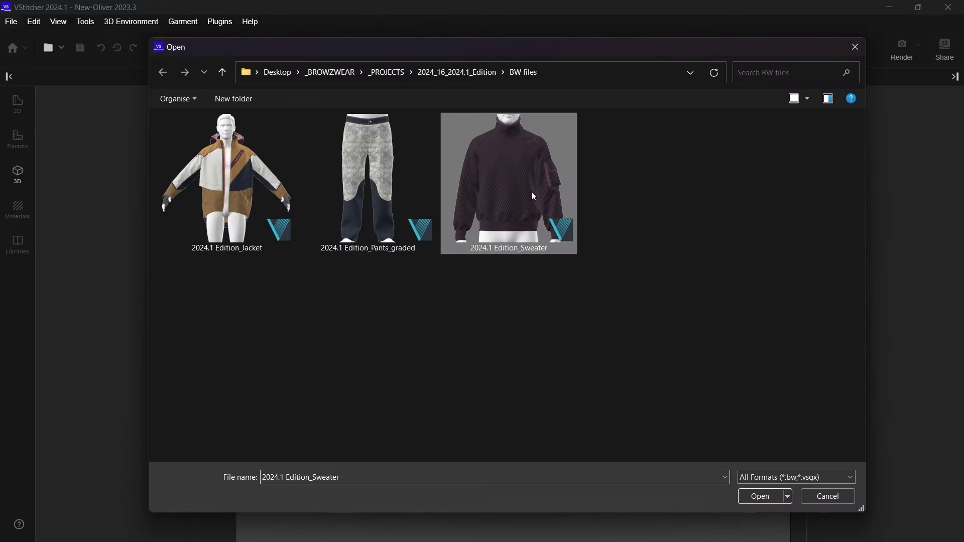
{"action": "left_click", "coordinate": [767, 501]}
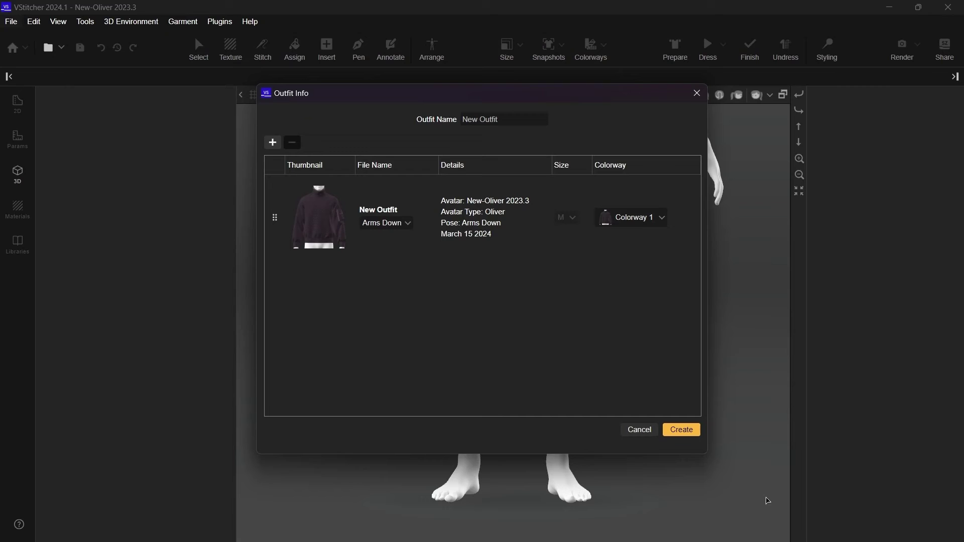
{"action": "left_click", "coordinate": [272, 143]}
{"action": "left_click", "coordinate": [385, 185]}
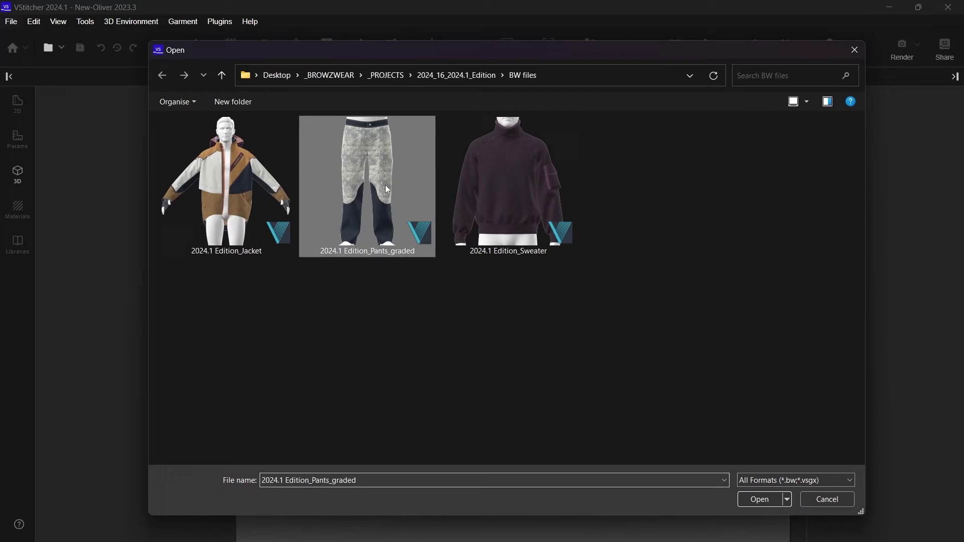
{"action": "left_click", "coordinate": [766, 500]}
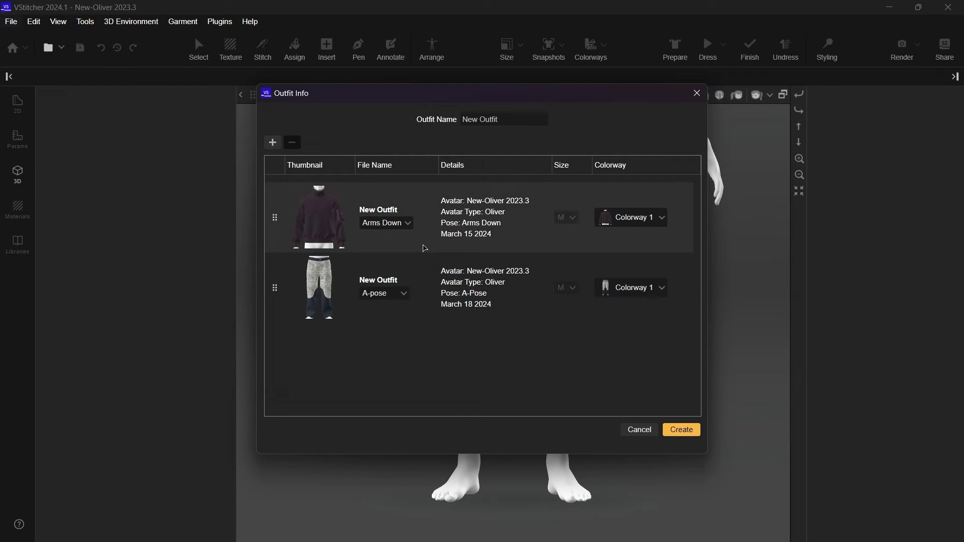
{"action": "left_click", "coordinate": [407, 223]}
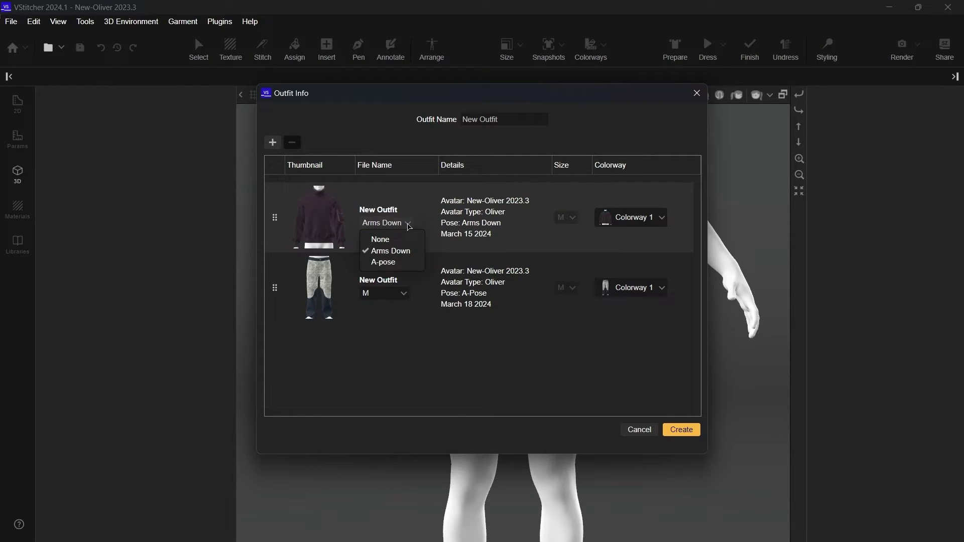
Switch the sweater row to the A-pose snapshot, then set the pants row to A-pose as well
{"action": "left_click", "coordinate": [405, 263]}
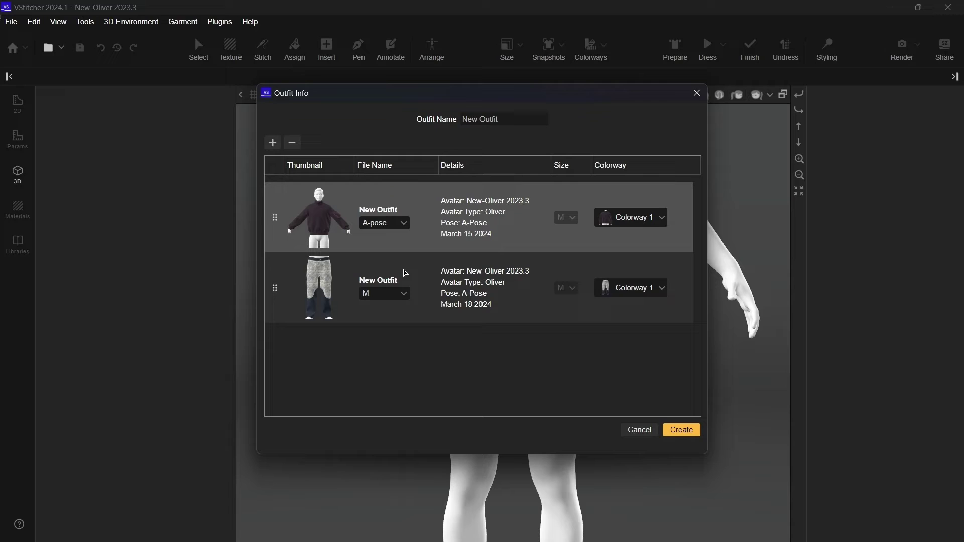
{"action": "left_click", "coordinate": [403, 293]}
{"action": "left_click", "coordinate": [402, 311]}
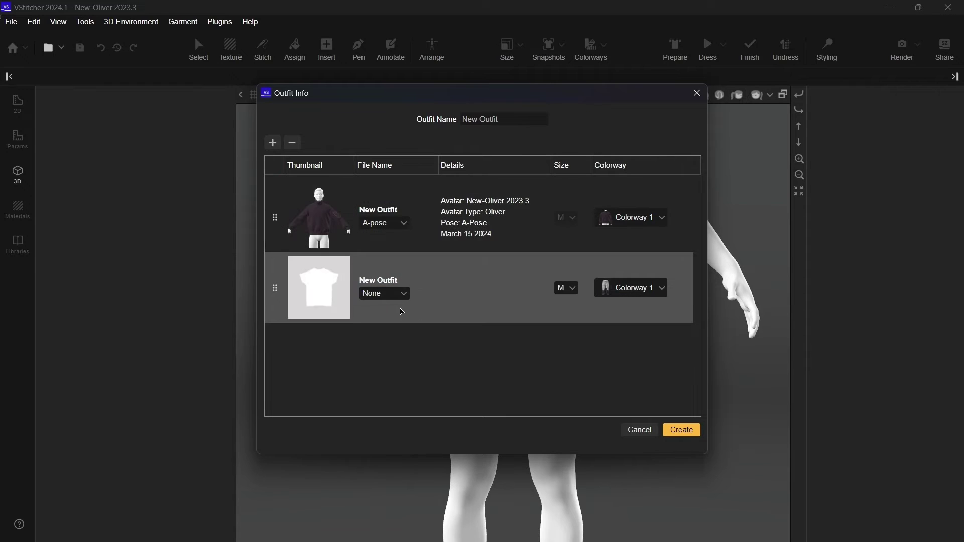
{"action": "left_click", "coordinate": [565, 288]}
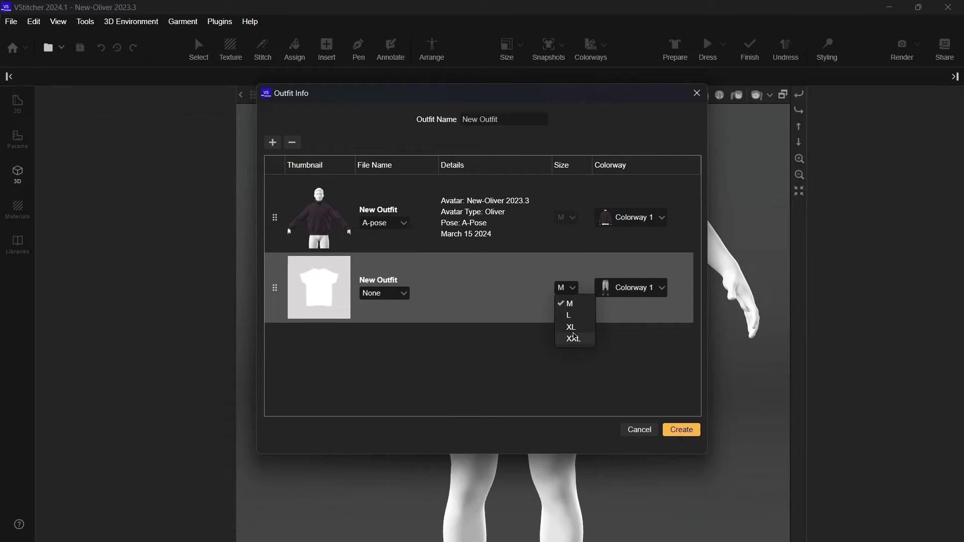
{"action": "left_click", "coordinate": [573, 339]}
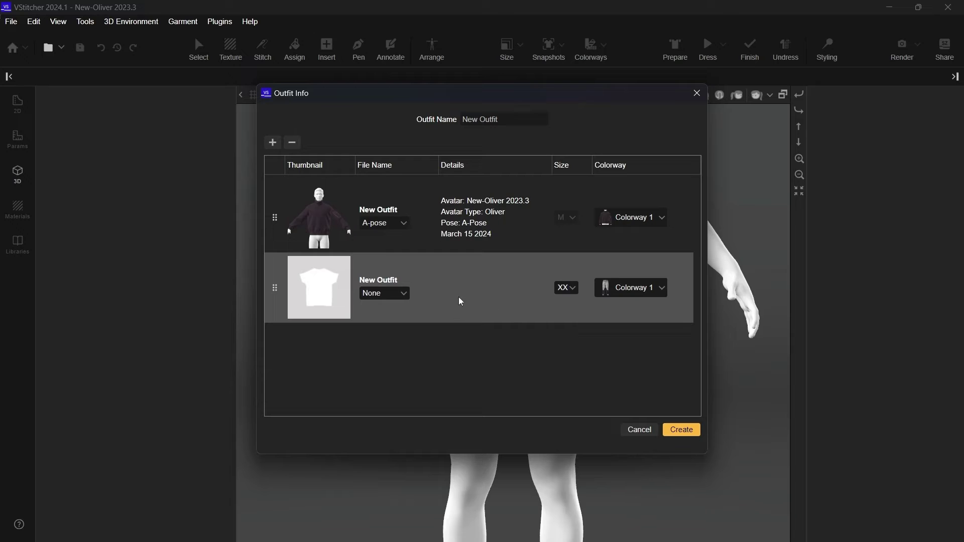
{"action": "left_click", "coordinate": [402, 294]}
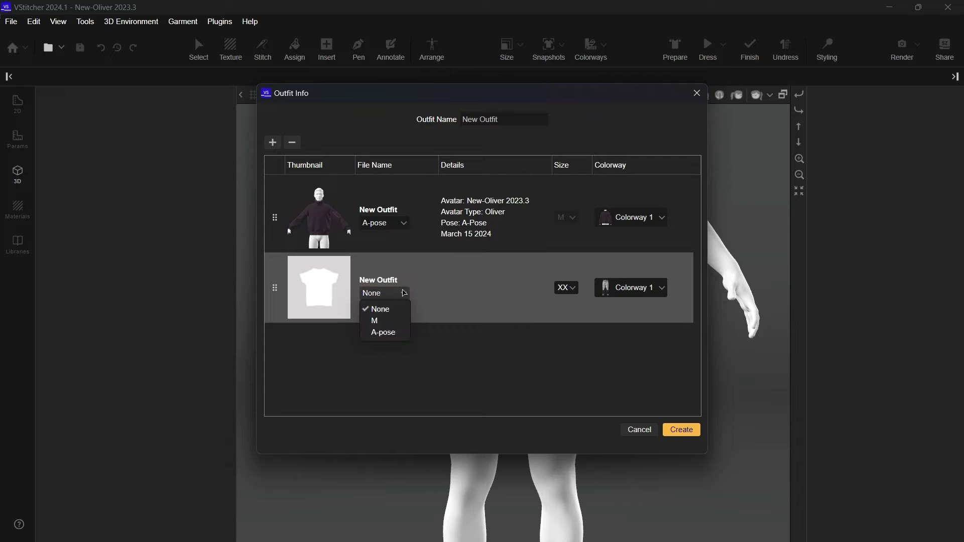
{"action": "left_click", "coordinate": [397, 334]}
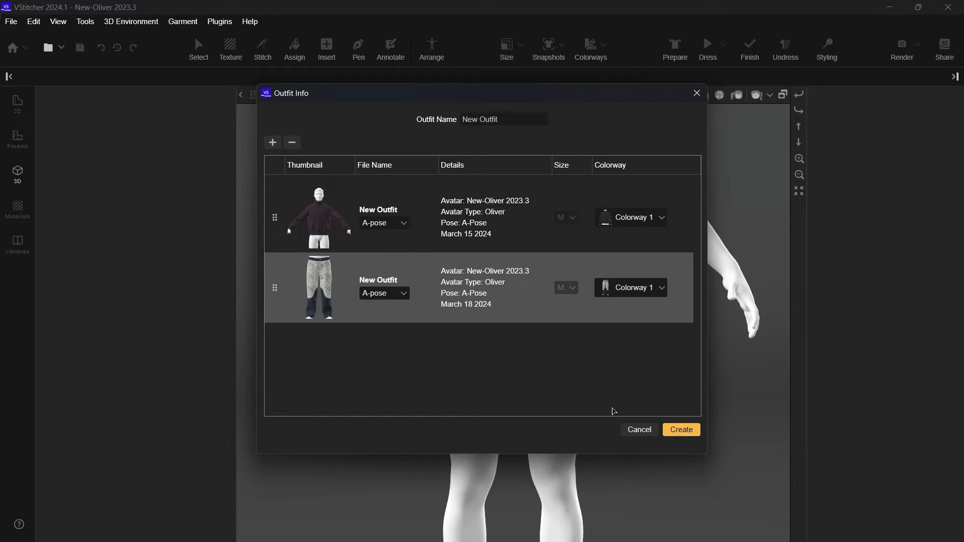
Create and dress the sweater-and-pants outfit, then re-create it with both garment rows in A-pose
{"action": "left_click", "coordinate": [679, 429]}
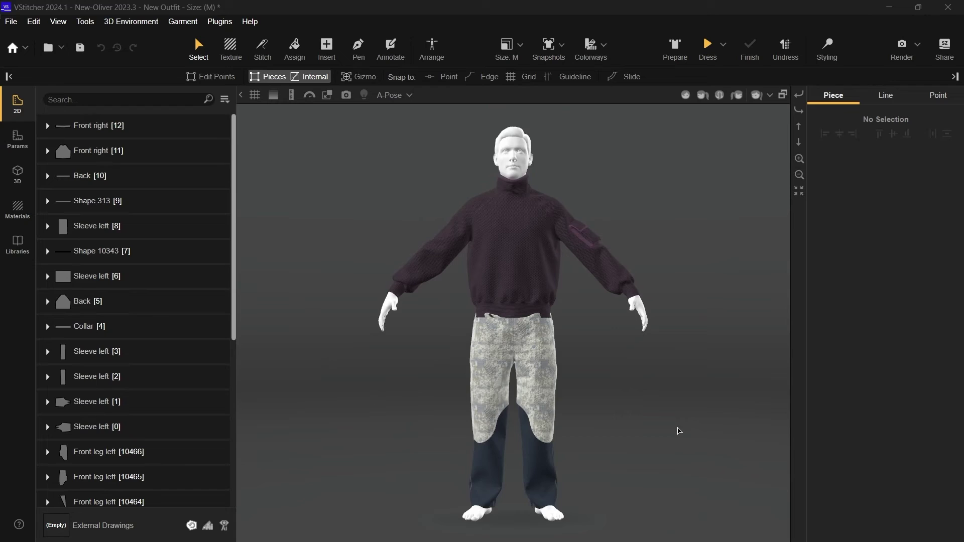
{"action": "left_click", "coordinate": [708, 46]}
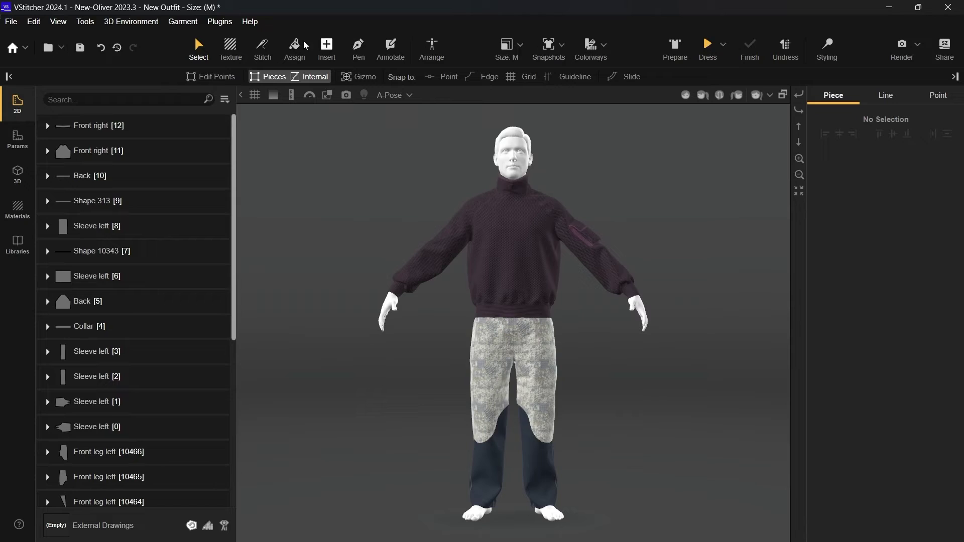
{"action": "left_click", "coordinate": [189, 24]}
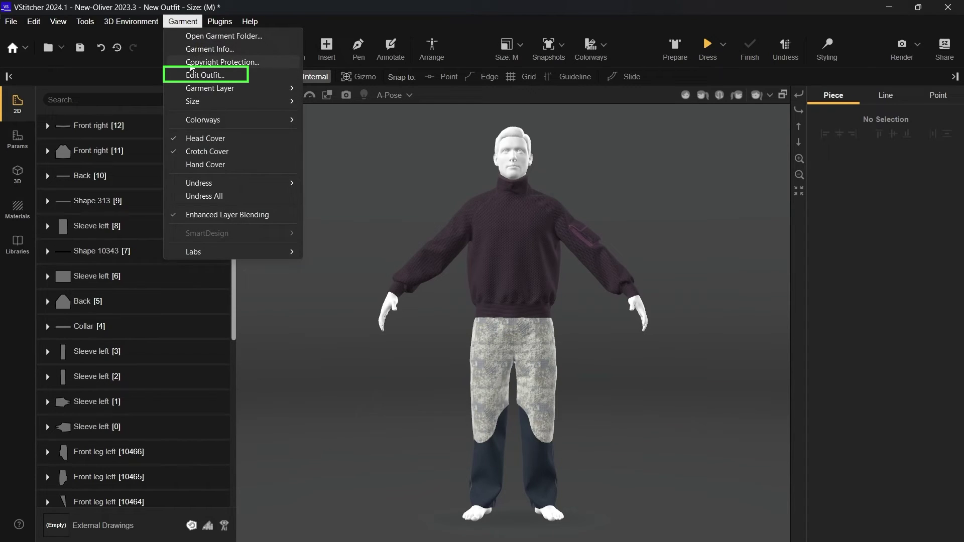
{"action": "left_click", "coordinate": [203, 75]}
{"action": "left_click", "coordinate": [396, 223]}
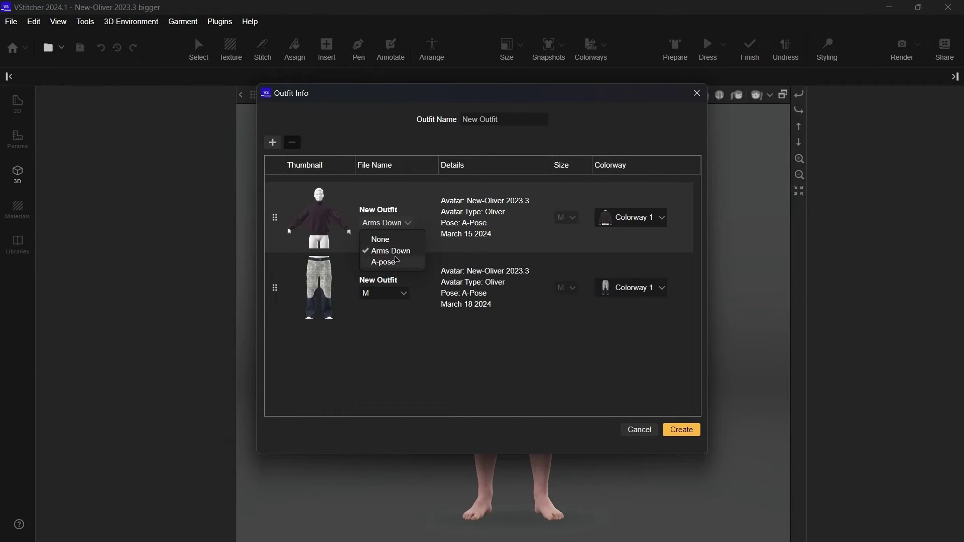
{"action": "left_click", "coordinate": [381, 263]}
{"action": "left_click", "coordinate": [398, 294]}
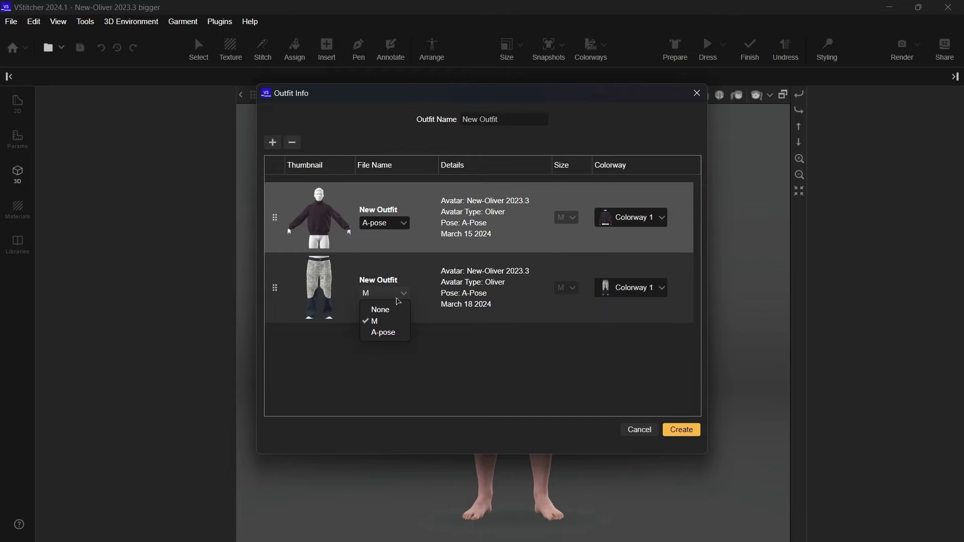
{"action": "left_click", "coordinate": [384, 332]}
{"action": "left_click", "coordinate": [681, 430]}
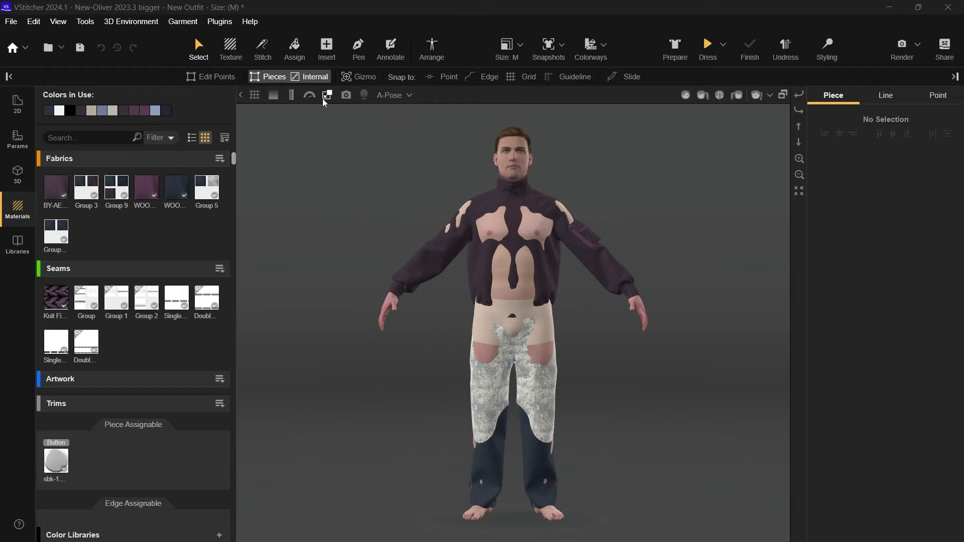
{"action": "left_click", "coordinate": [19, 173]}
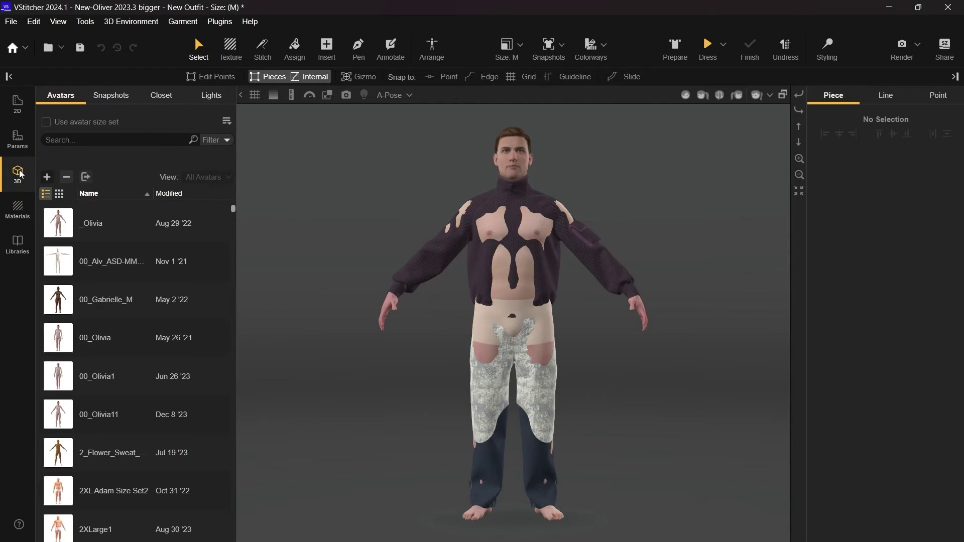
Search 'new oliver 2023.3', load the Feb 19 '24 avatar, and dress the outfit on it
{"action": "left_click", "coordinate": [78, 140]}
{"action": "type", "text": "new oliver 2023.3"}
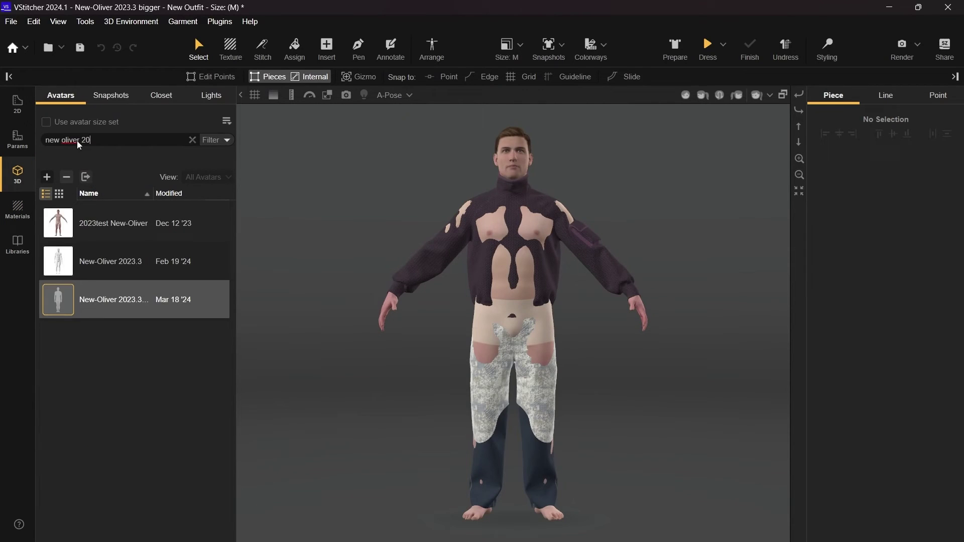
{"action": "double_click", "coordinate": [115, 221]}
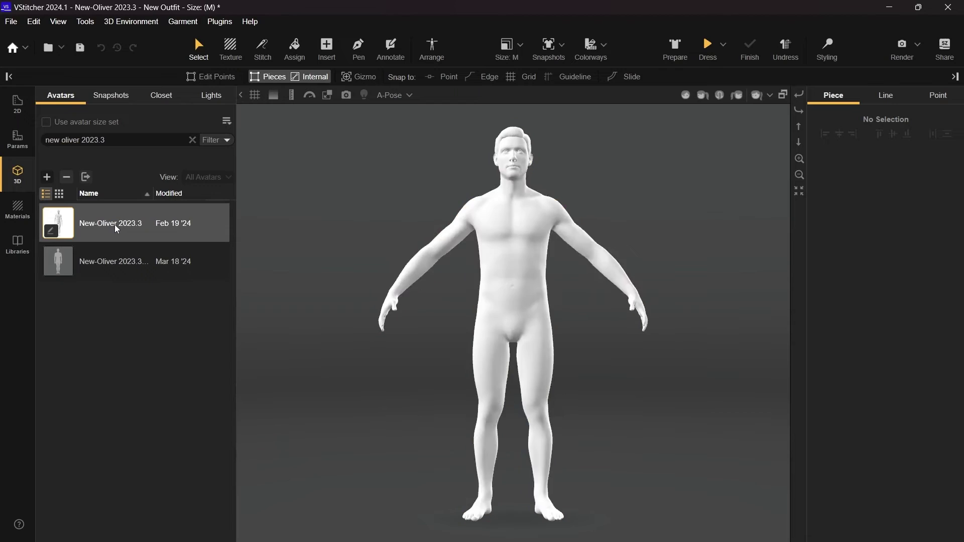
{"action": "left_click", "coordinate": [708, 48]}
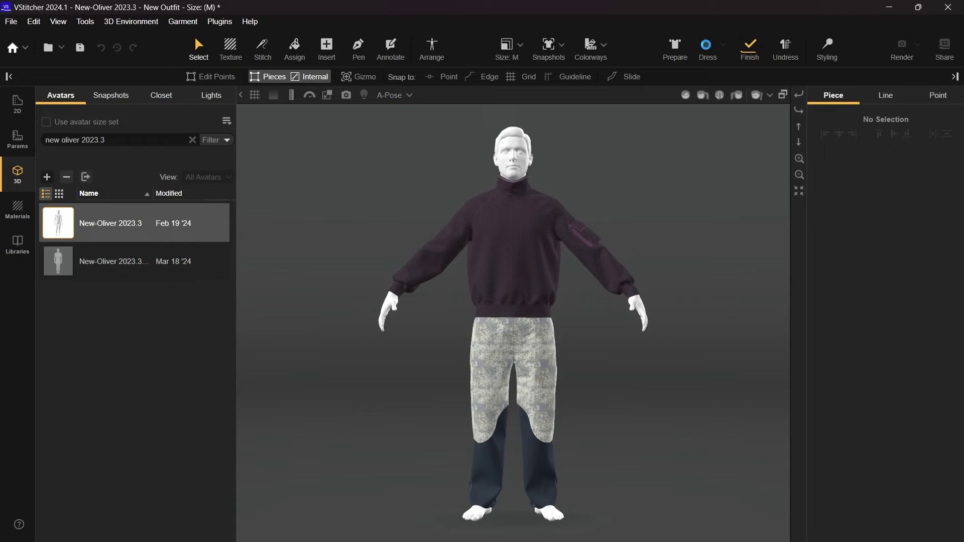
Move the pants above the sweater in the outfit's layer order and re-dress the avatar
{"action": "left_click", "coordinate": [182, 21]}
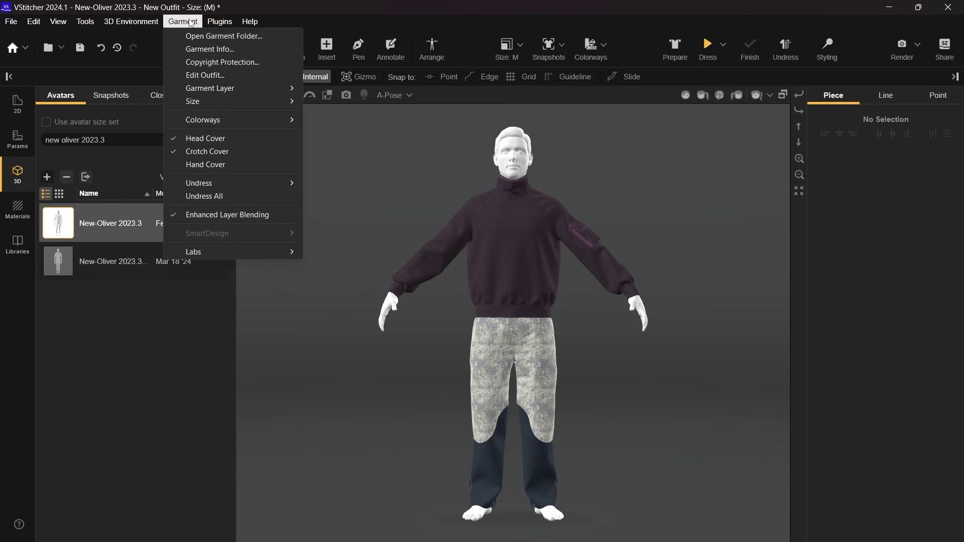
{"action": "left_click", "coordinate": [201, 75]}
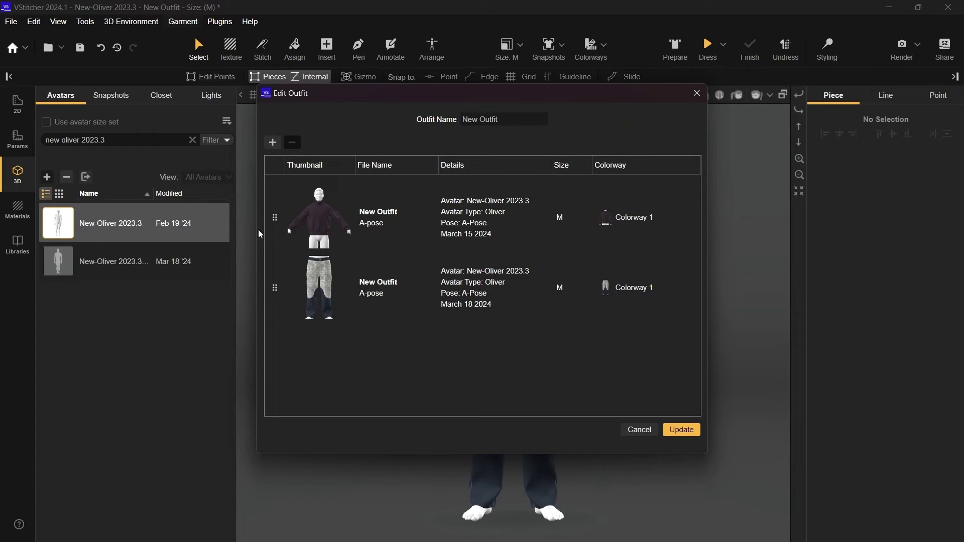
{"action": "left_click_drag", "start_coordinate": [276, 289], "coordinate": [277, 206]}
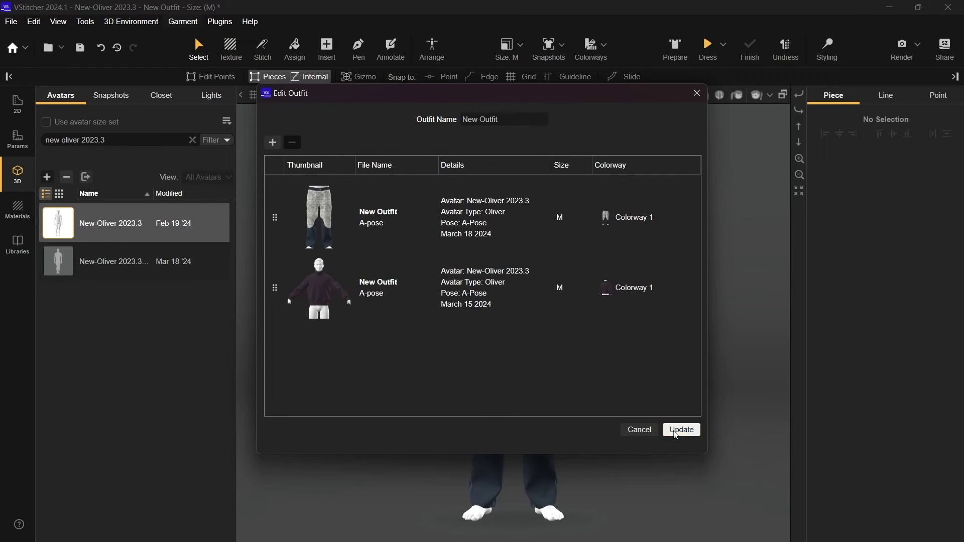
{"action": "left_click", "coordinate": [681, 430]}
{"action": "left_click", "coordinate": [709, 45]}
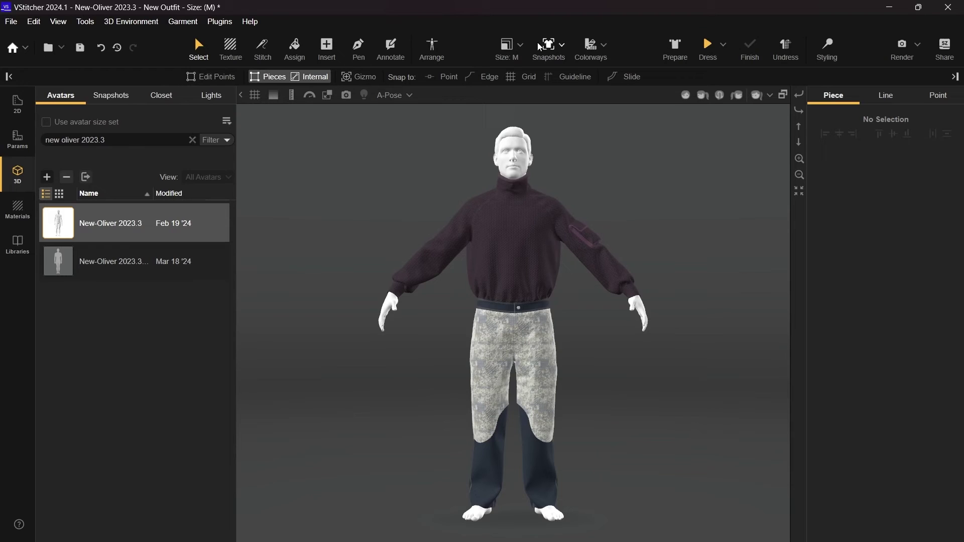
Move the pants back below the sweater in the layer order and update the outfit
{"action": "left_click", "coordinate": [196, 25]}
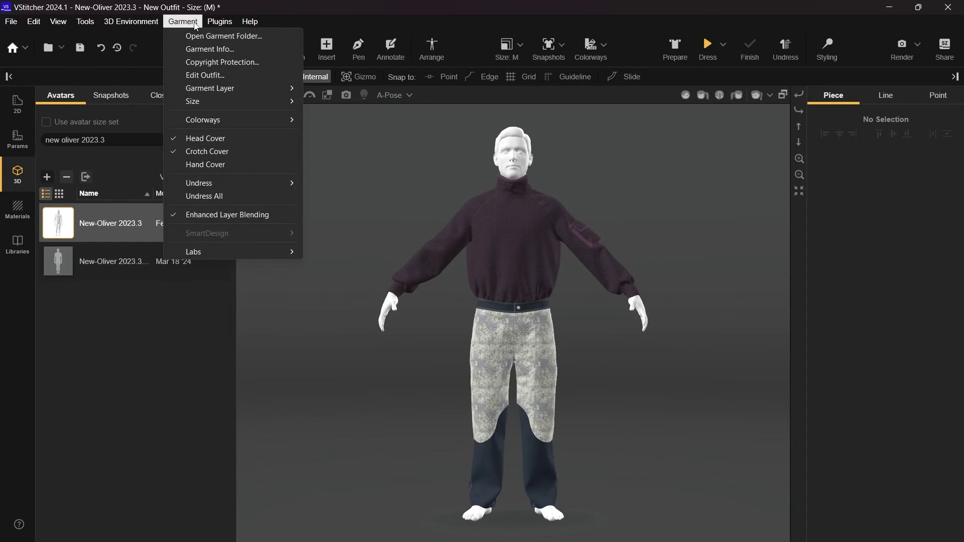
{"action": "left_click", "coordinate": [207, 74]}
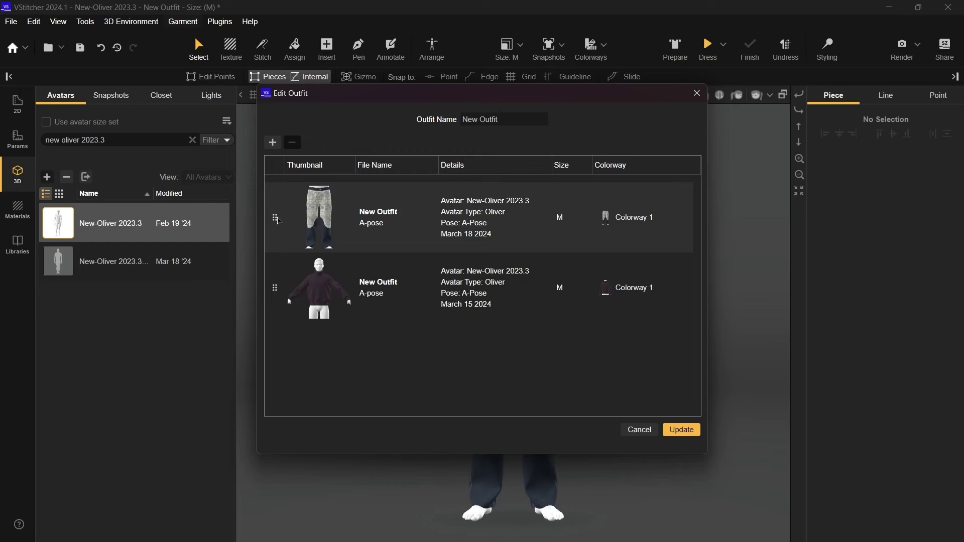
{"action": "left_click_drag", "start_coordinate": [280, 221], "coordinate": [308, 324]}
{"action": "left_click", "coordinate": [681, 430]}
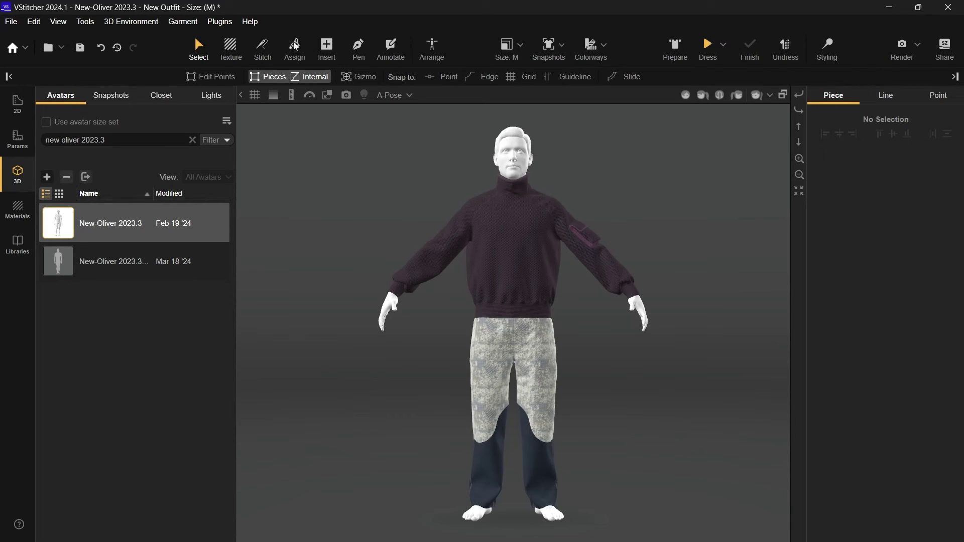
Add 2024.1 Edition_Jacket to the outfit as the top layer, update, and dress the avatar
{"action": "left_click", "coordinate": [188, 23]}
{"action": "left_click", "coordinate": [192, 74]}
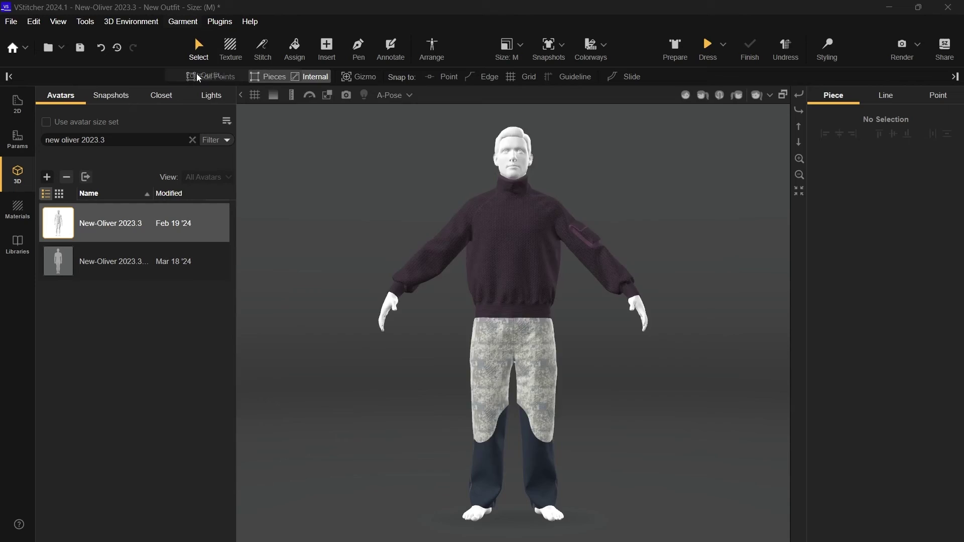
{"action": "left_click", "coordinate": [273, 142]}
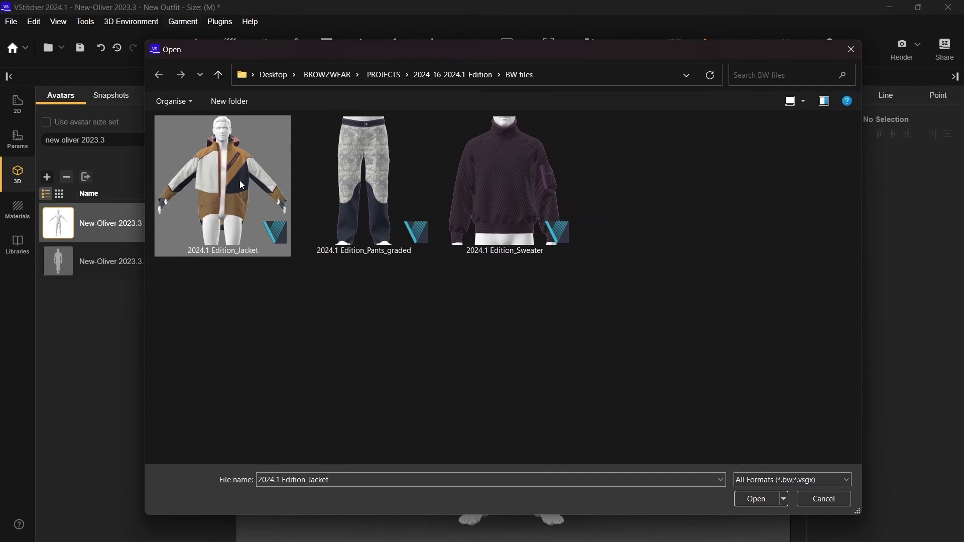
{"action": "left_click", "coordinate": [755, 498]}
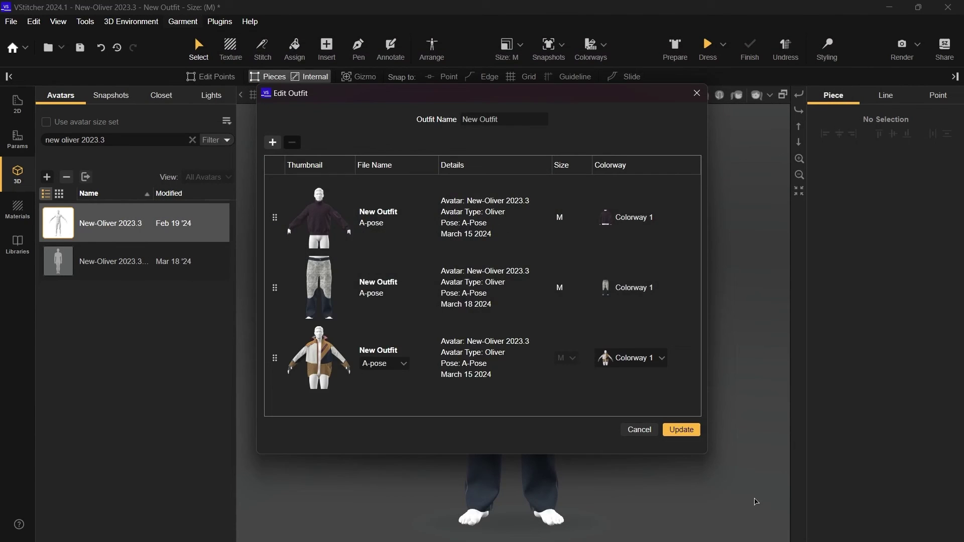
{"action": "left_click_drag", "start_coordinate": [274, 358], "coordinate": [275, 200]}
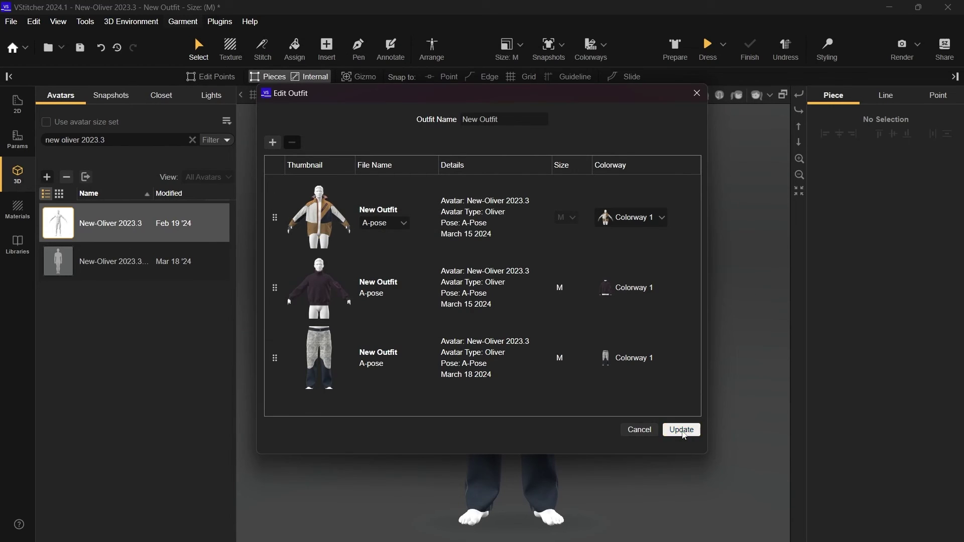
{"action": "left_click", "coordinate": [681, 430]}
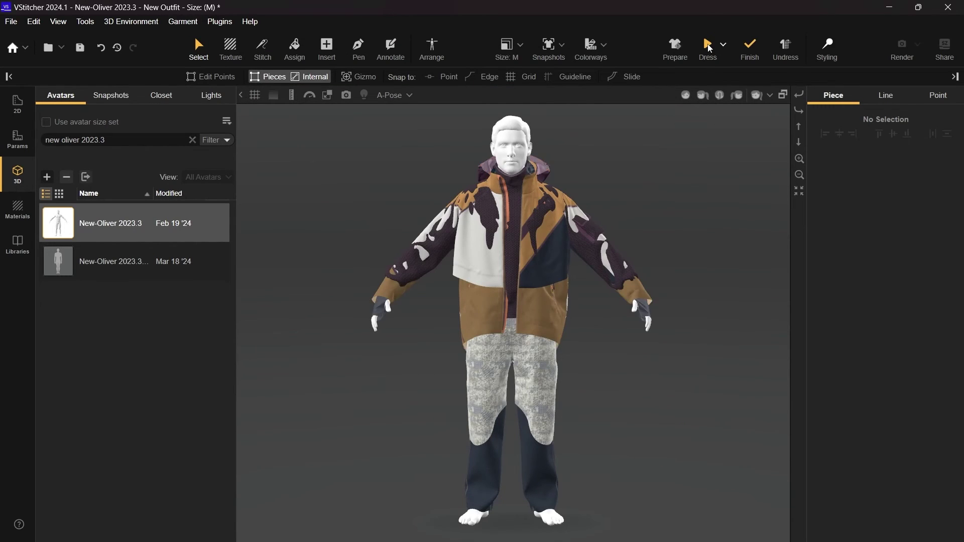
{"action": "left_click", "coordinate": [707, 46]}
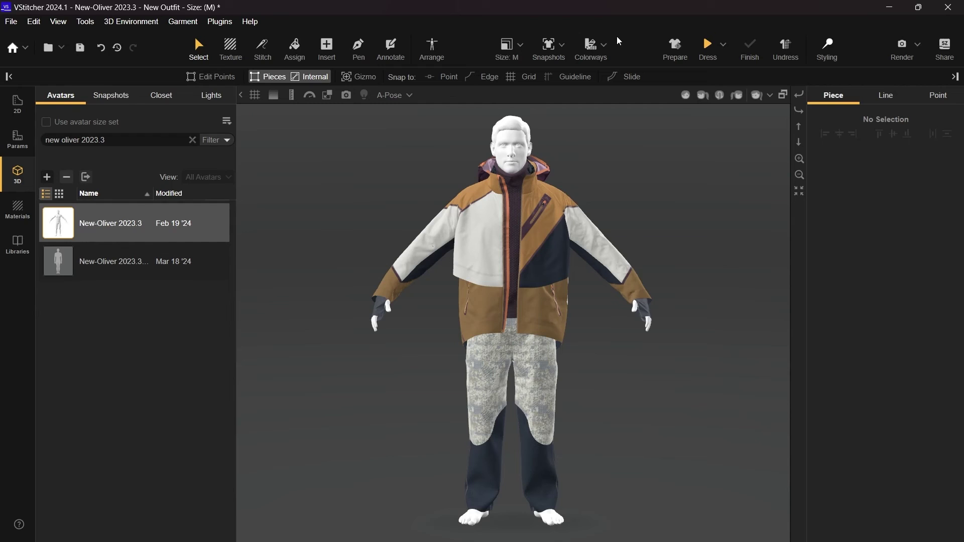
Clone Colorway 1 into a new colorway
{"action": "left_click", "coordinate": [593, 48]}
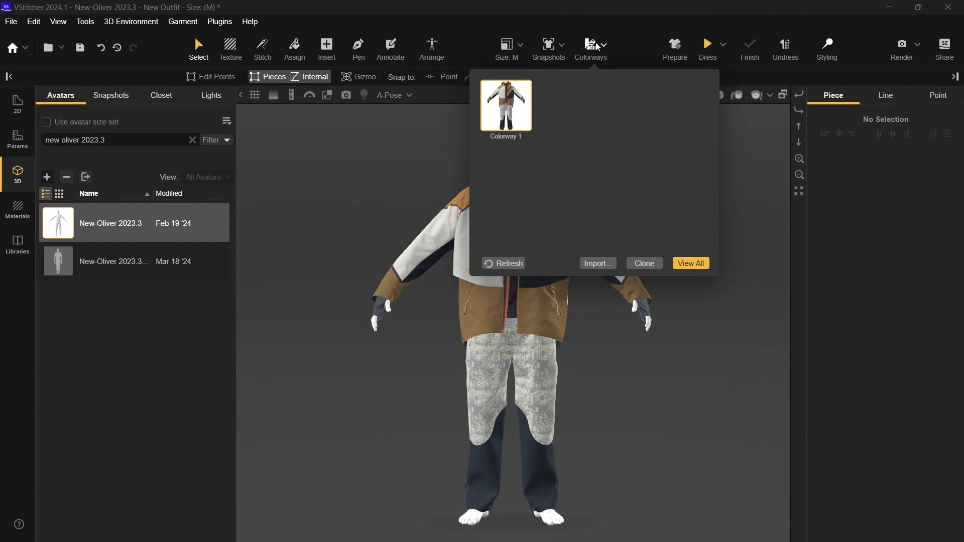
{"action": "left_click", "coordinate": [644, 263]}
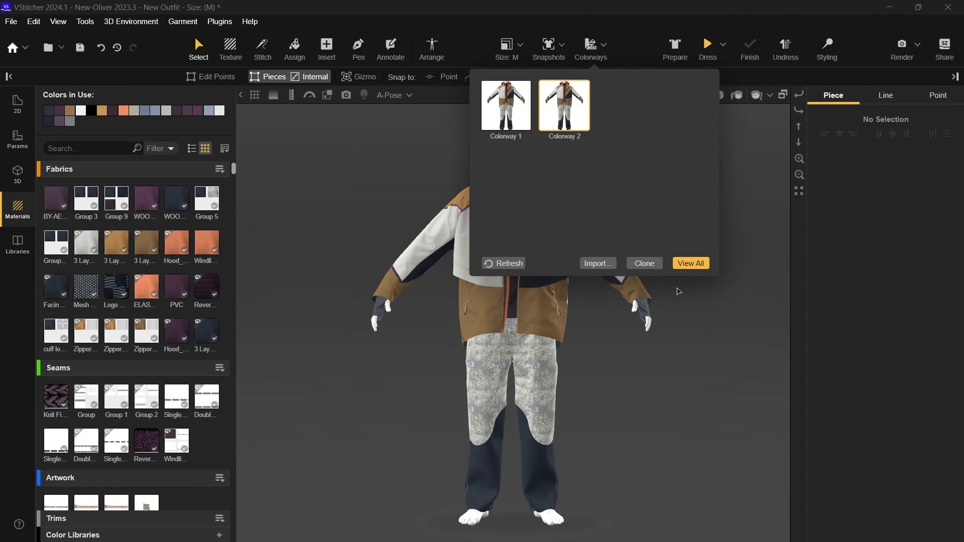
{"action": "left_click", "coordinate": [679, 293]}
Apply the Design system artwork to the dark jacket panel, replacing it on all matching pieces
{"action": "scroll", "coordinate": [673, 286], "scroll_direction": "up", "scroll_amount": 10}
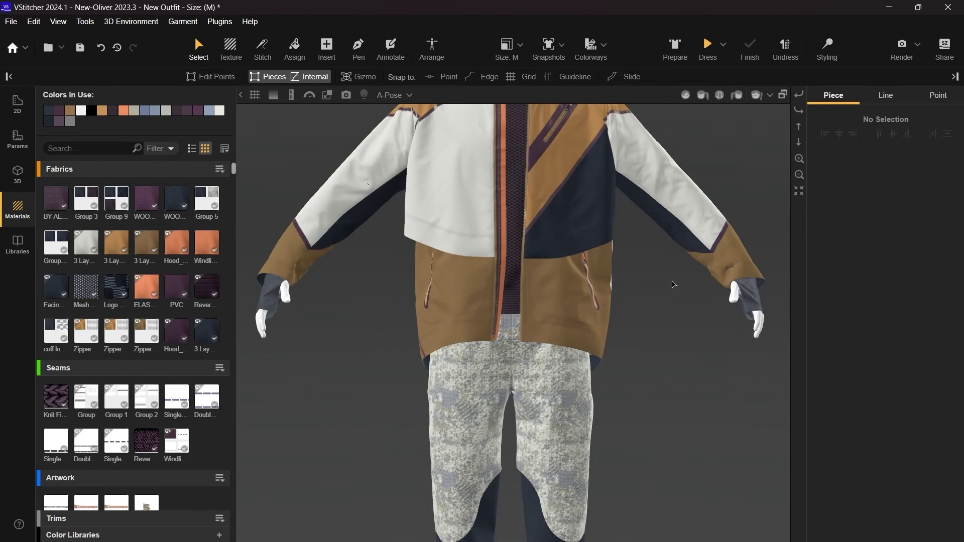
{"action": "scroll", "coordinate": [651, 490], "scroll_direction": "down", "scroll_amount": 3}
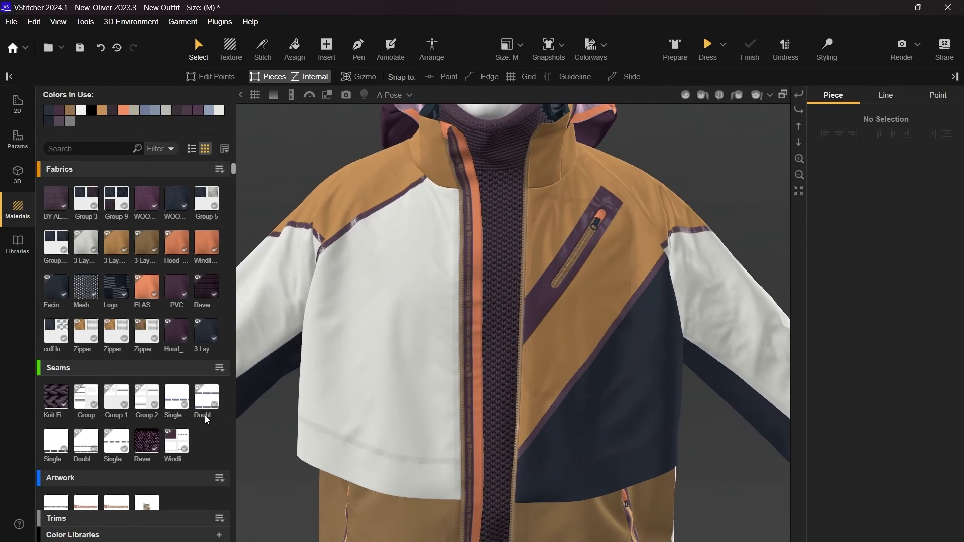
{"action": "scroll", "coordinate": [201, 415], "scroll_direction": "down", "scroll_amount": 3}
{"action": "mouse_move", "coordinate": [148, 391]}
{"action": "left_click_drag", "start_coordinate": [148, 391], "coordinate": [581, 400]}
{"action": "left_click", "coordinate": [935, 361]}
{"action": "left_click", "coordinate": [855, 241]}
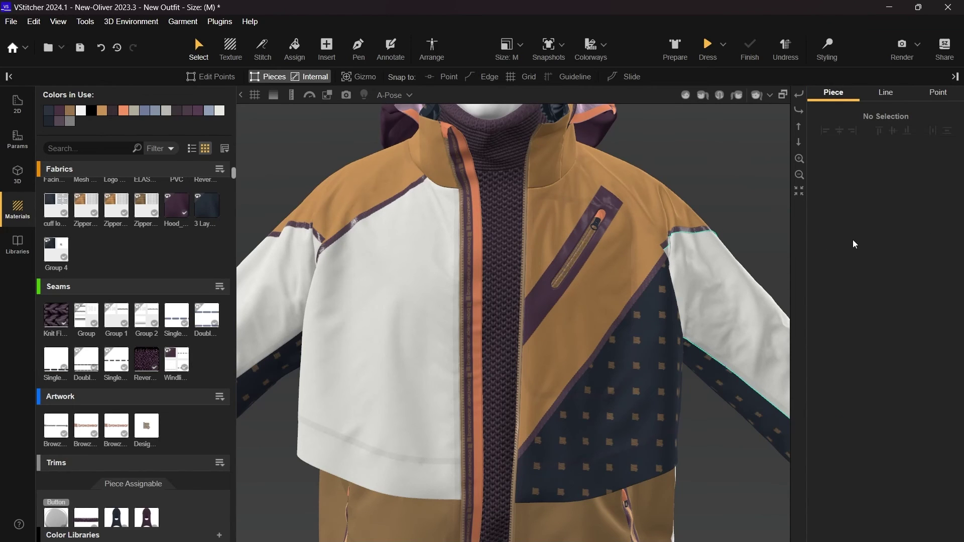
Set the Design system-05 print's repeat layout to half-drop, ending on Brick Repeat
{"action": "left_click", "coordinate": [826, 330]}
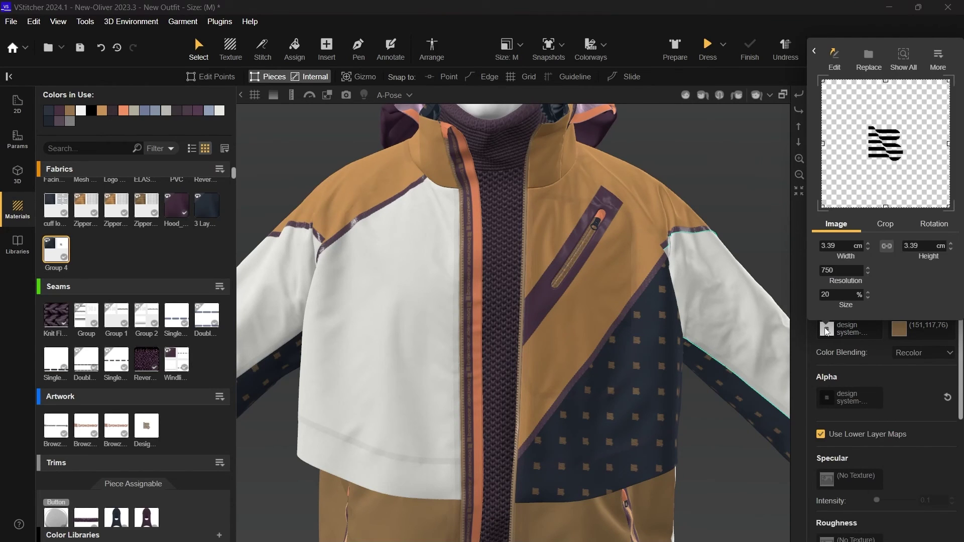
{"action": "left_click", "coordinate": [938, 58]}
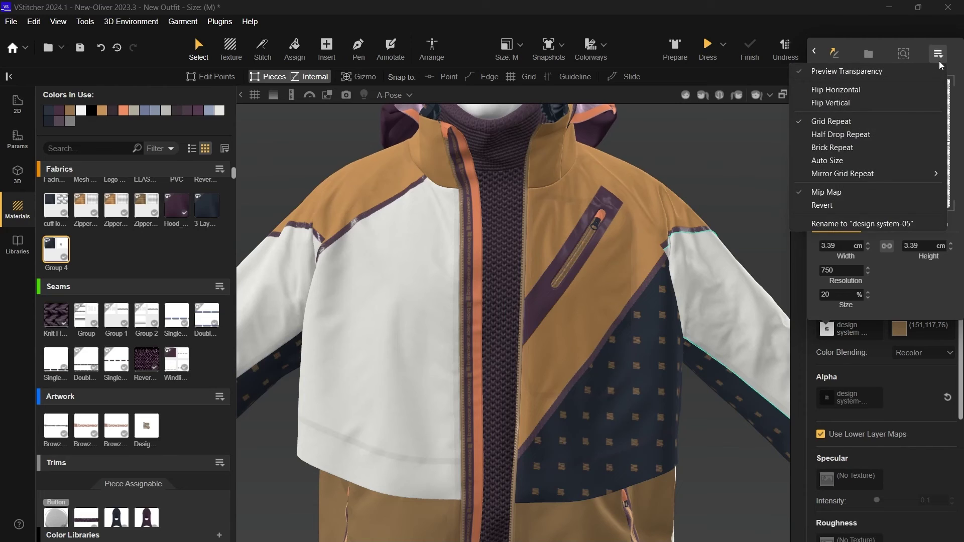
{"action": "left_click", "coordinate": [904, 136]}
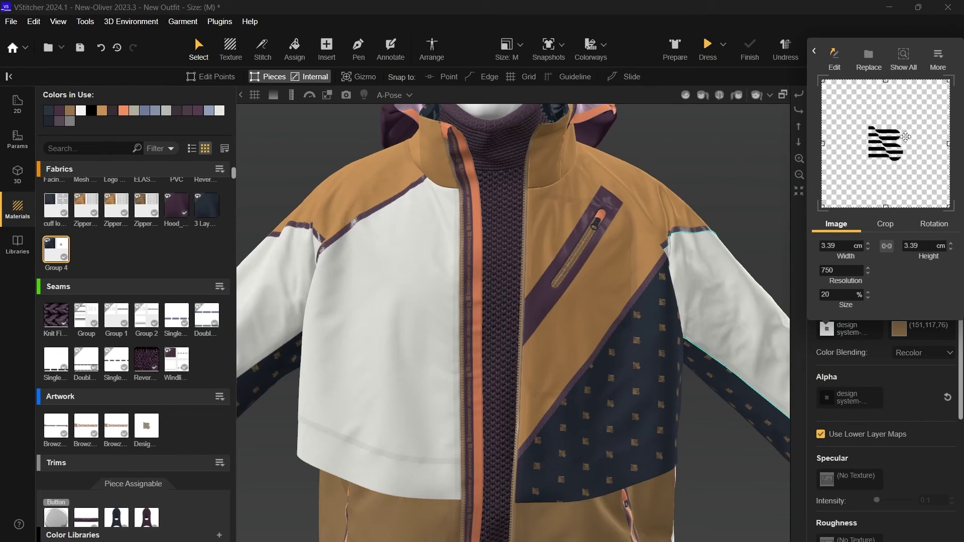
{"action": "left_click", "coordinate": [937, 56]}
{"action": "left_click", "coordinate": [888, 149]}
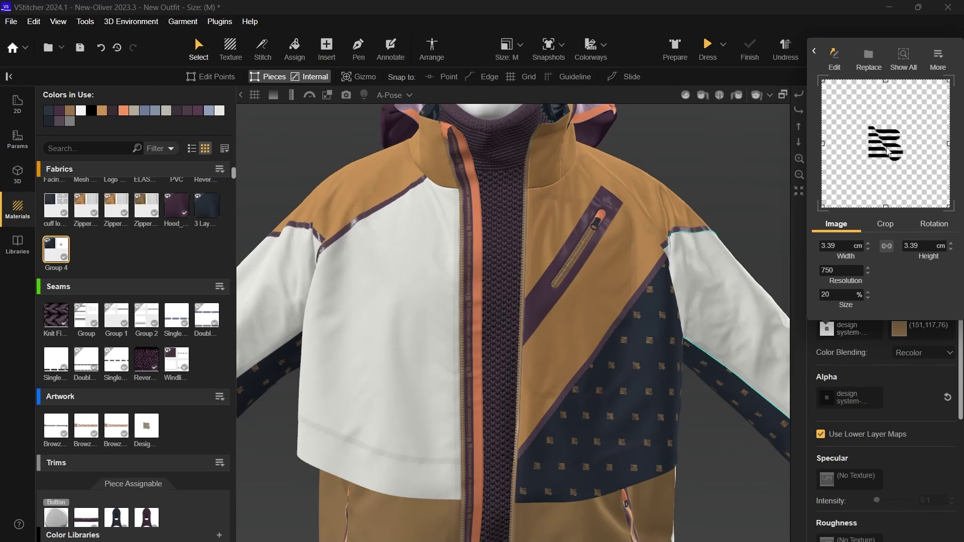
{"action": "left_click", "coordinate": [813, 50]}
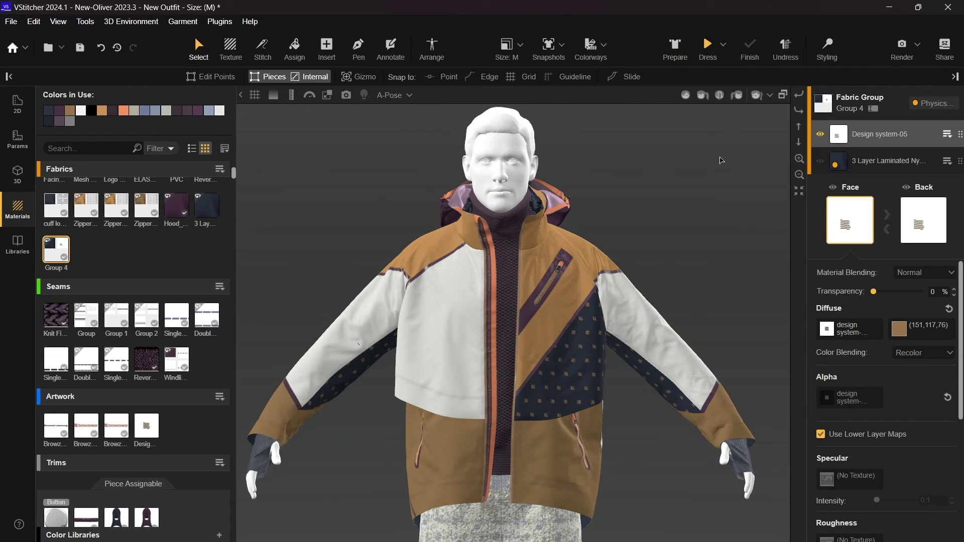
Remove the existing sweater from the outfit and update it
{"action": "left_click", "coordinate": [182, 22]}
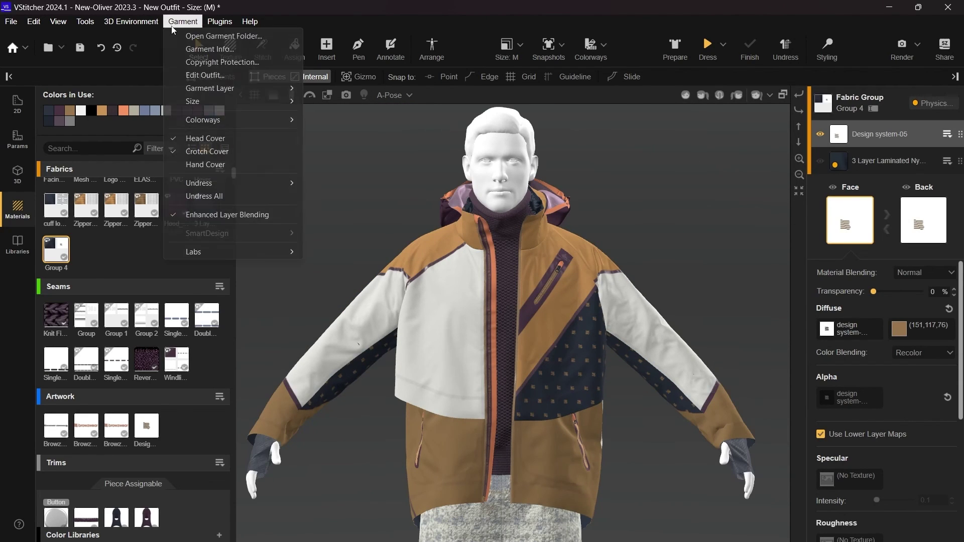
{"action": "left_click", "coordinate": [203, 75]}
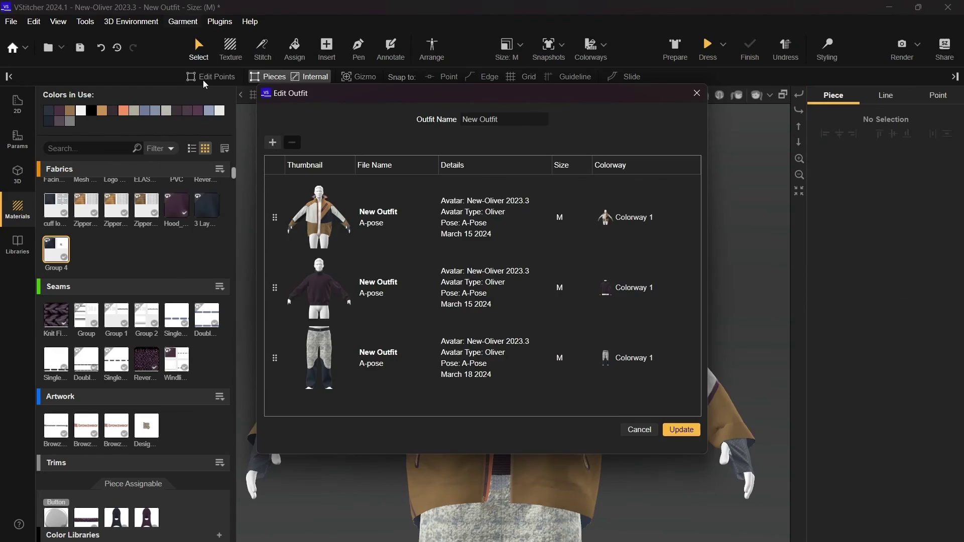
{"action": "left_click", "coordinate": [325, 286]}
{"action": "left_click", "coordinate": [292, 142]}
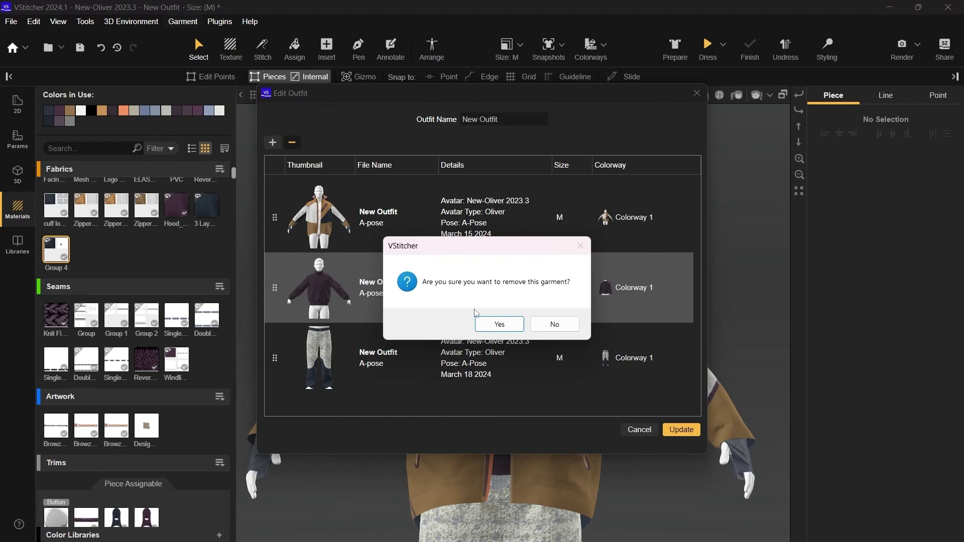
{"action": "left_click", "coordinate": [499, 325]}
{"action": "left_click", "coordinate": [673, 430]}
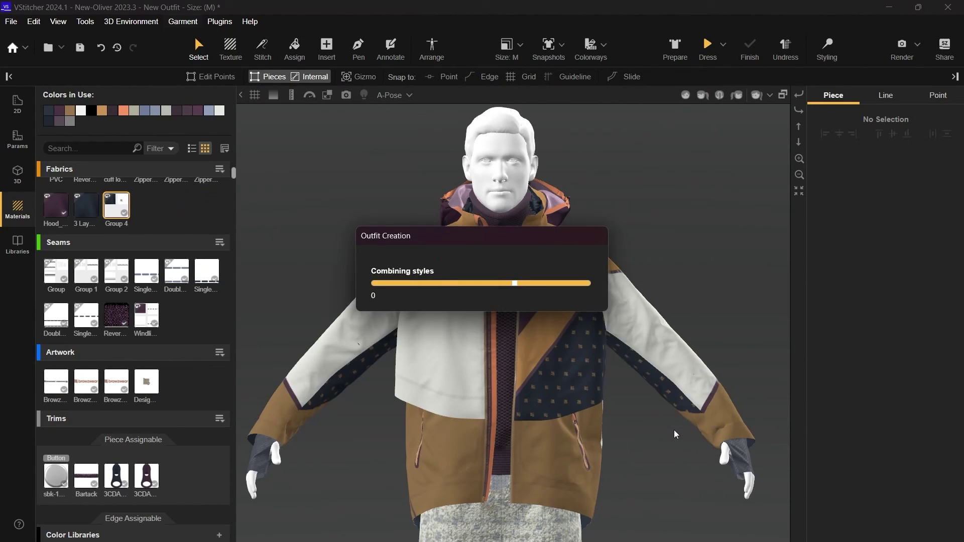
Add 2024.1 Edition_Sweater back in a different colorway, update the outfit, and re-dress the avatar
{"action": "left_click", "coordinate": [181, 22]}
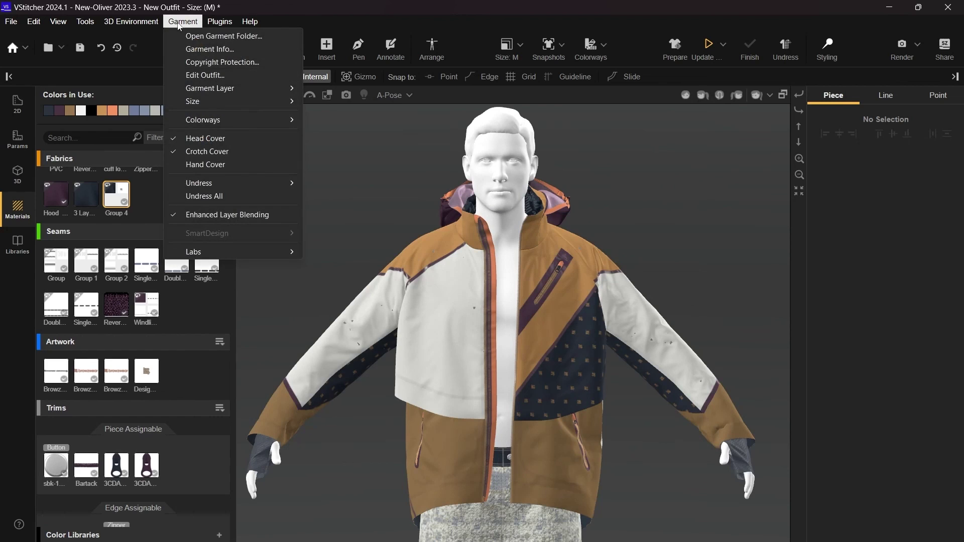
{"action": "left_click", "coordinate": [205, 75]}
{"action": "left_click", "coordinate": [307, 142]}
{"action": "left_click", "coordinate": [500, 200]}
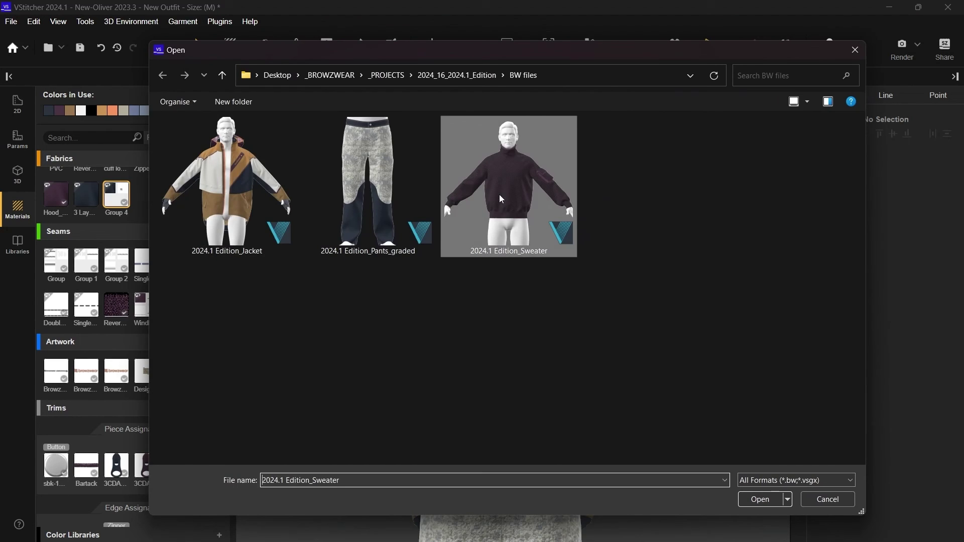
{"action": "left_click", "coordinate": [759, 499]}
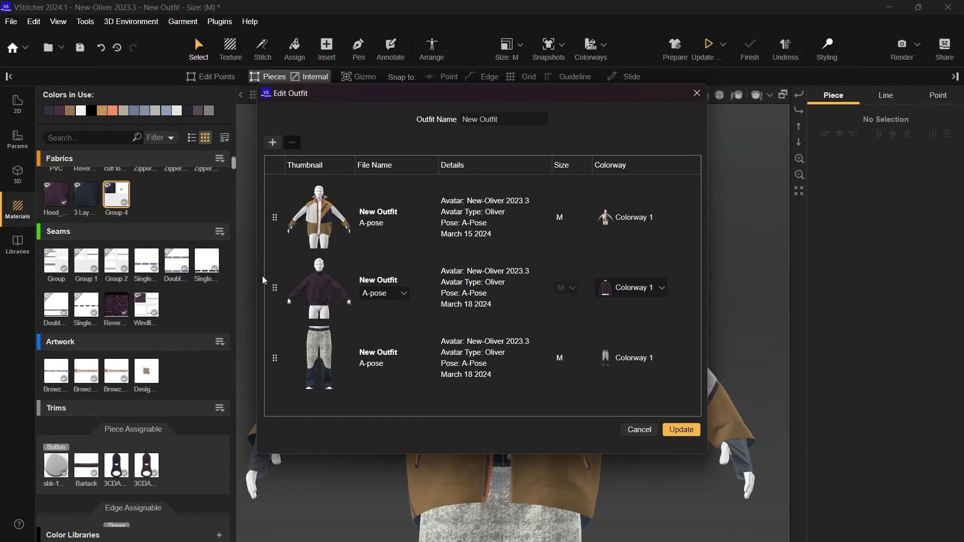
{"action": "left_click", "coordinate": [642, 289]}
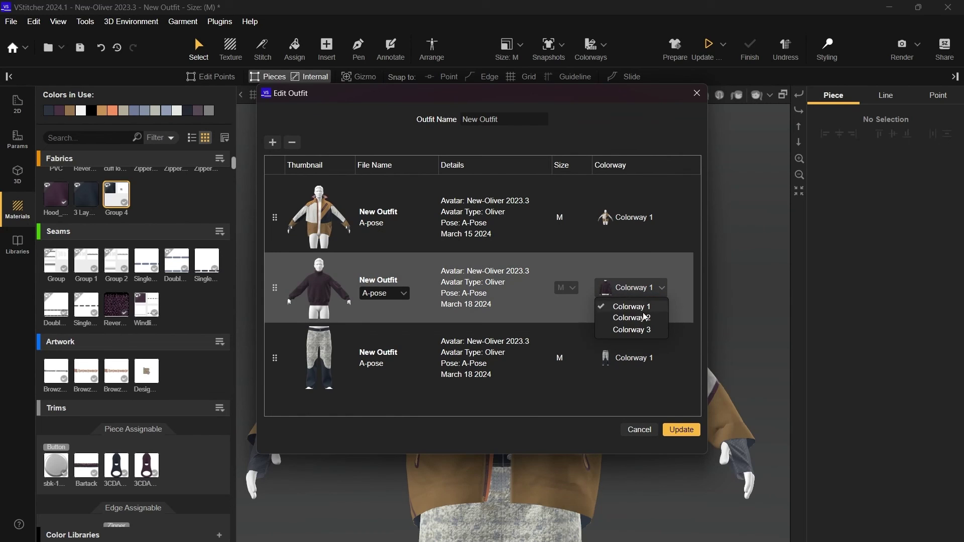
{"action": "left_click", "coordinate": [646, 331]}
{"action": "left_click", "coordinate": [681, 431]}
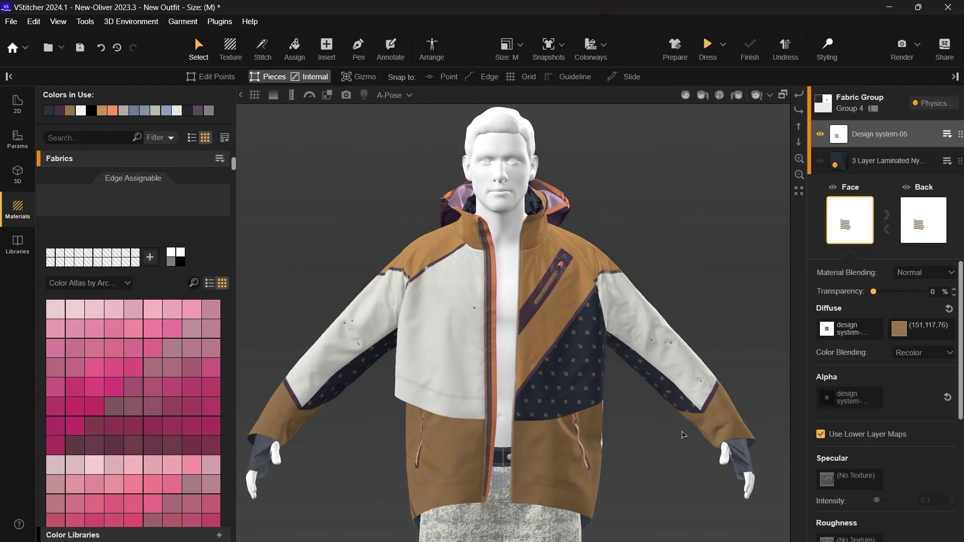
{"action": "left_click", "coordinate": [704, 47]}
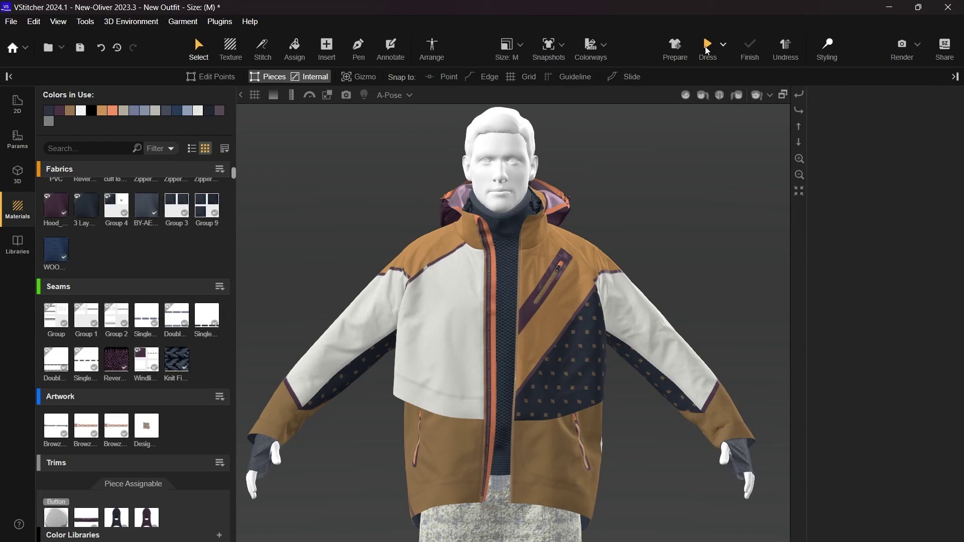